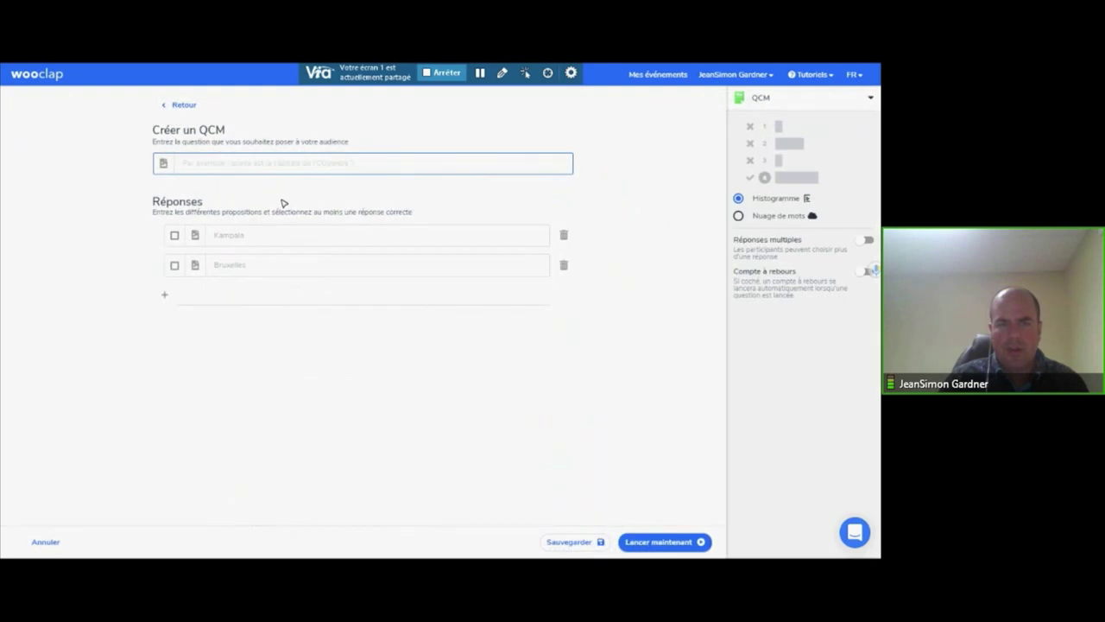
- Mark the second answer as correct in the new multiple-choice question
key("Tab")
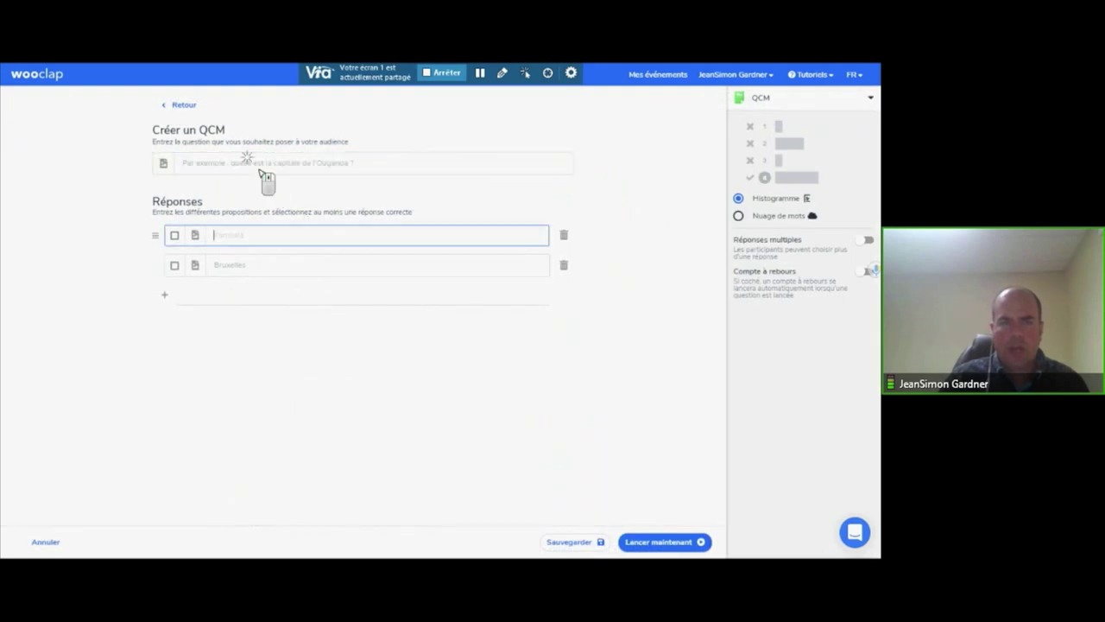
left_click(238, 235)
left_click(175, 266)
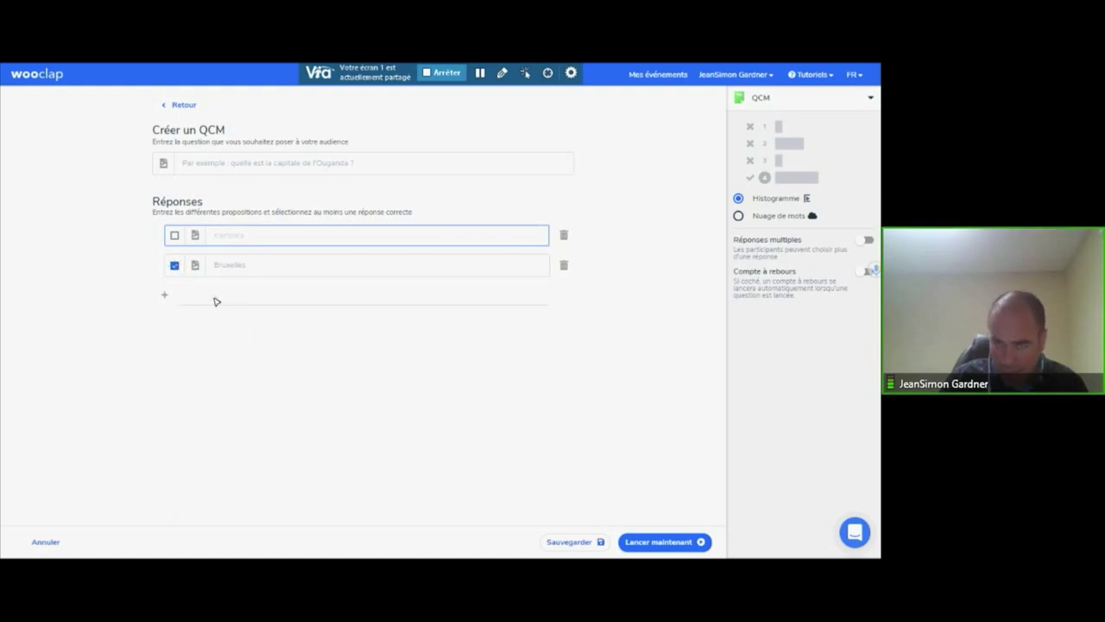
key("Tab")
key("Tab")
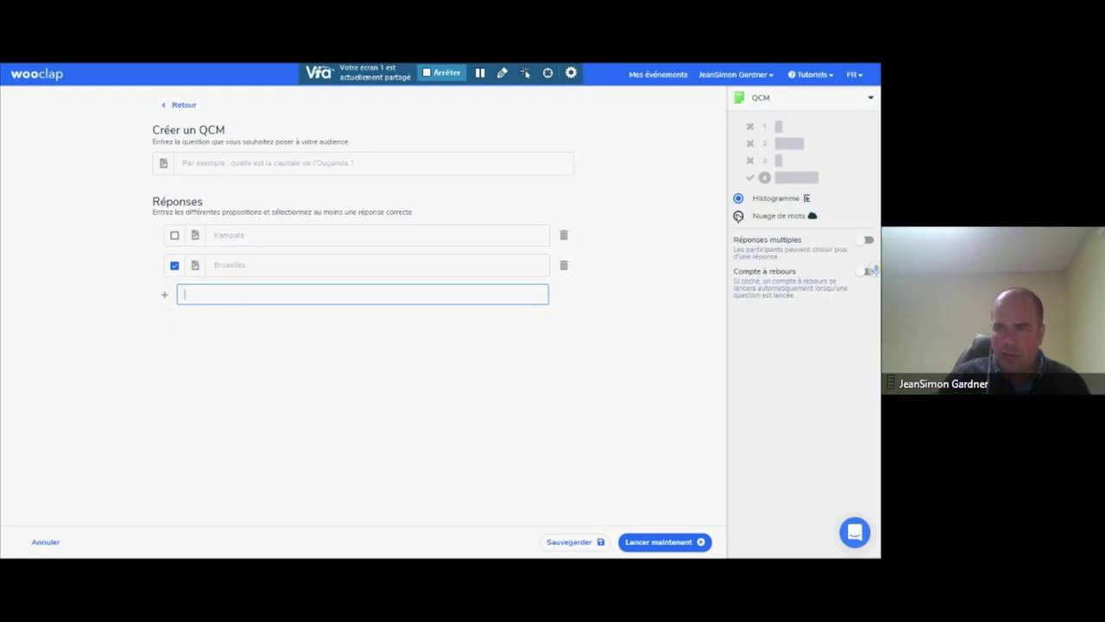
- Try the multiple-answers and countdown options, switching each on and off, and discard the new multiple-choice question
left_click_drag(753, 250, 778, 256)
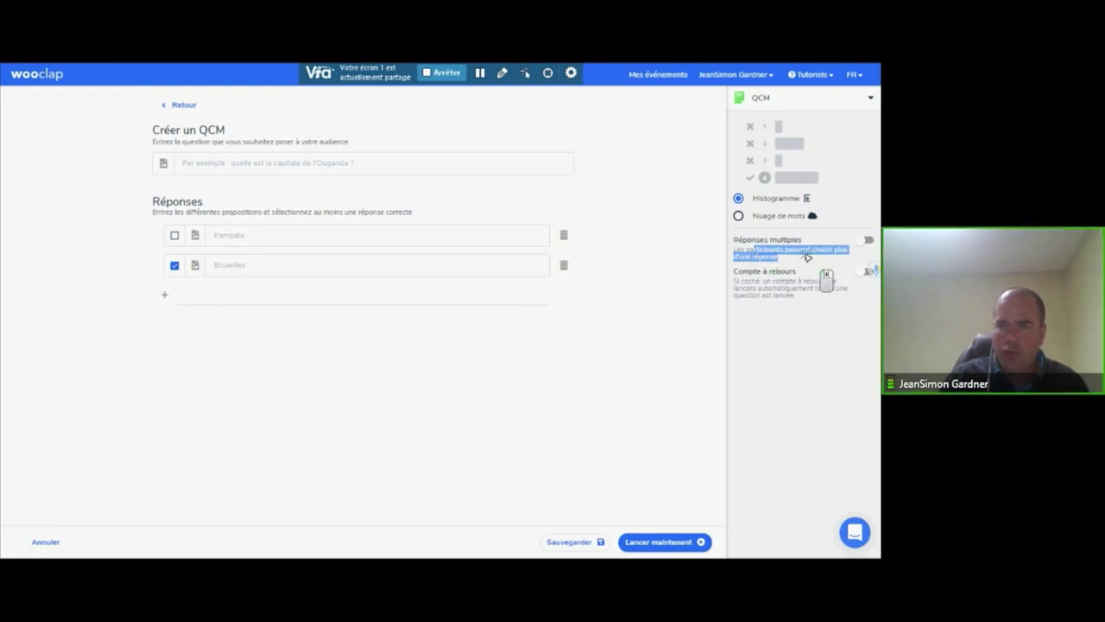
left_click(867, 241)
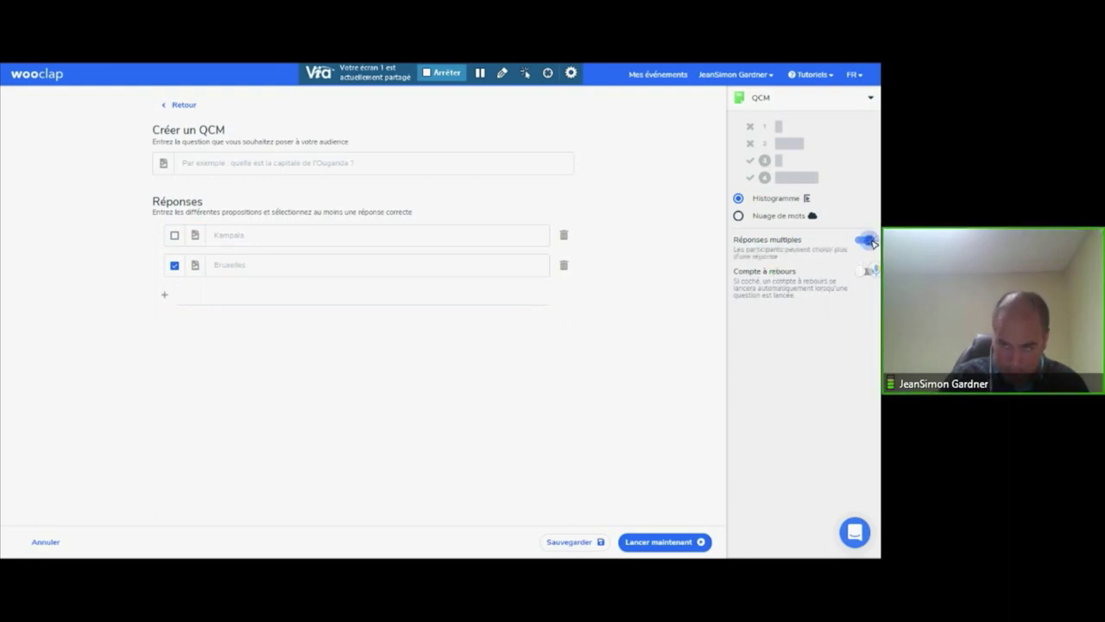
left_click(867, 241)
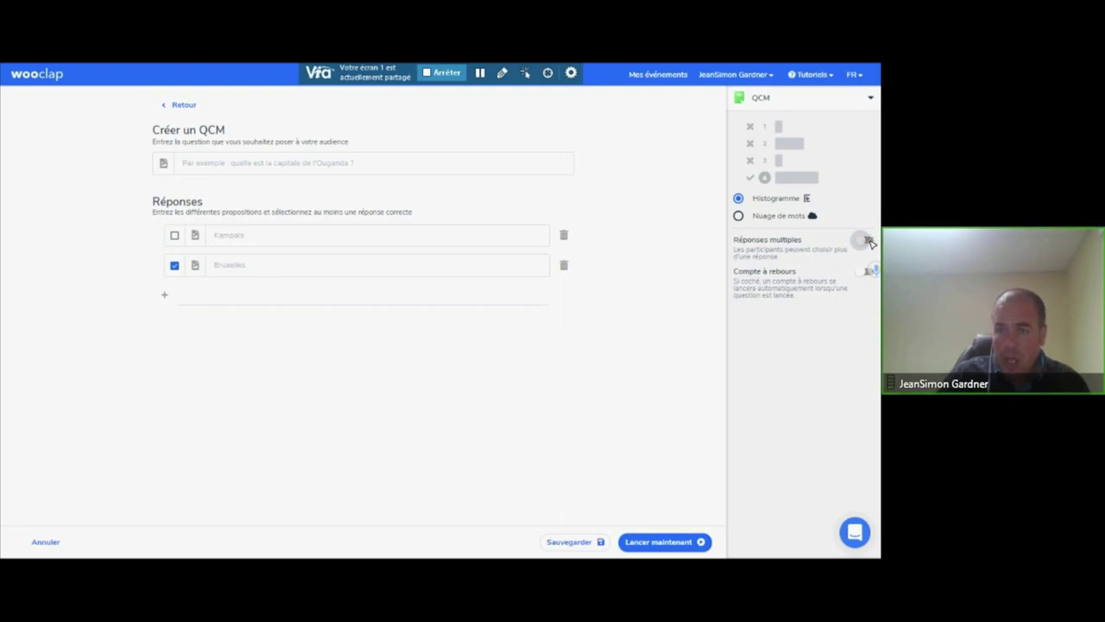
left_click(866, 271)
left_click(858, 272)
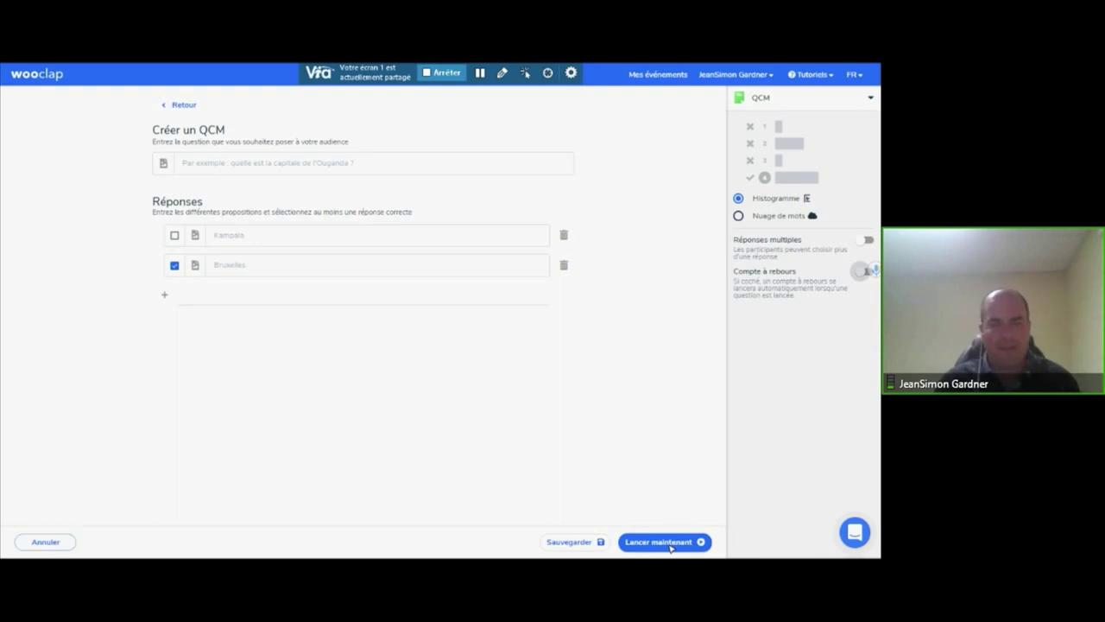
left_click(48, 542)
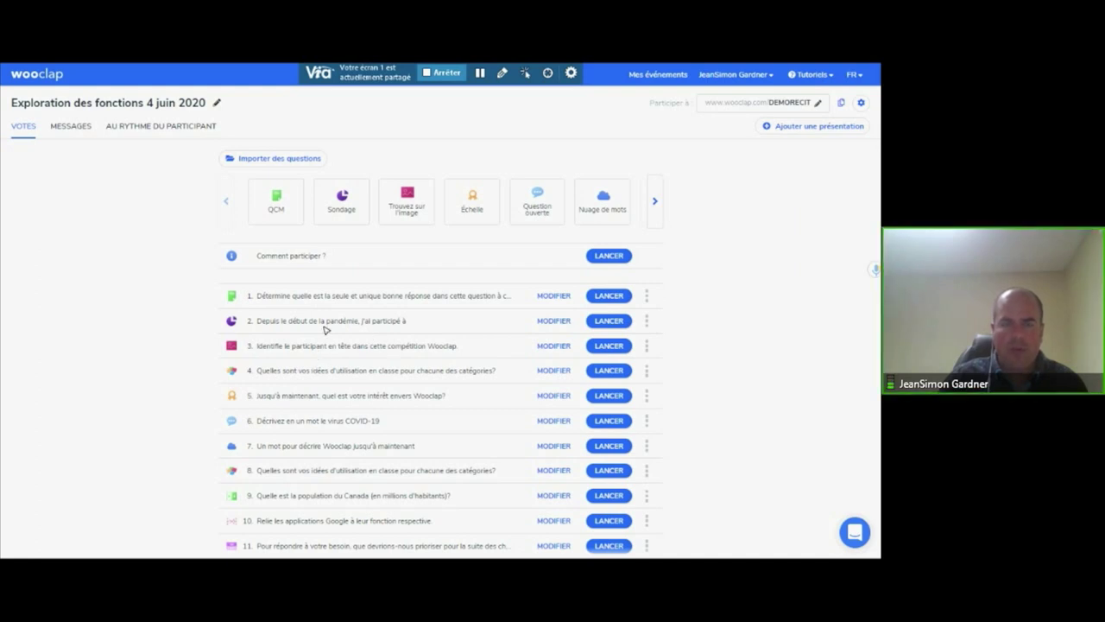
- Look through the event's question list and the actions offered for question 1
mouse_move(326, 328)
left_mouse_down()
mouse_move(338, 309)
mouse_move(341, 331)
mouse_move(333, 298)
mouse_move(345, 318)
mouse_move(336, 329)
left_mouse_up()
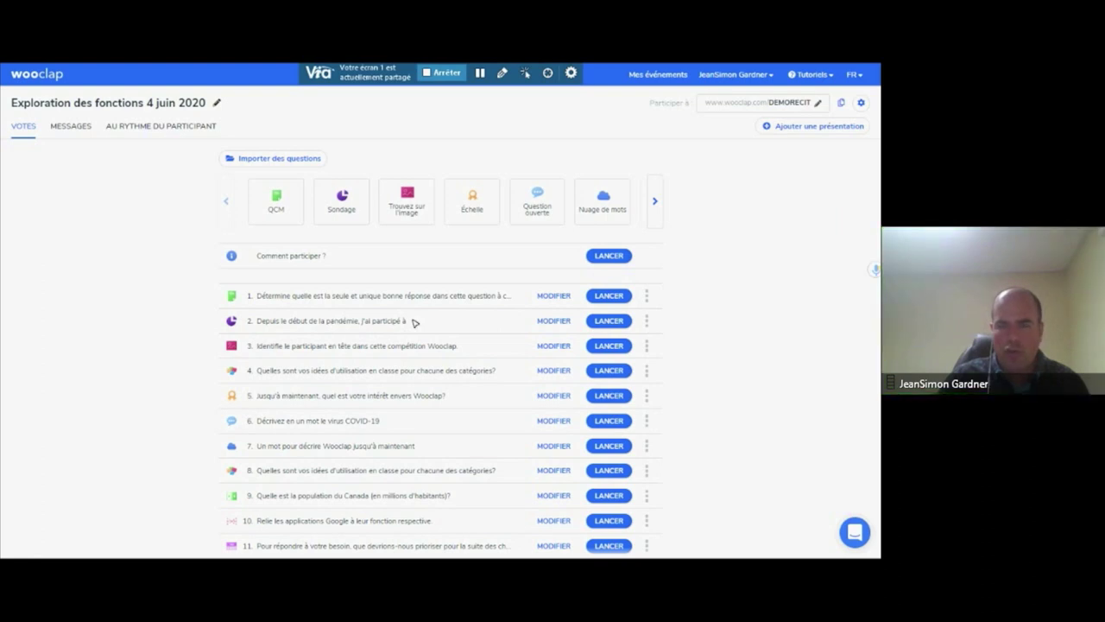
left_click(647, 295)
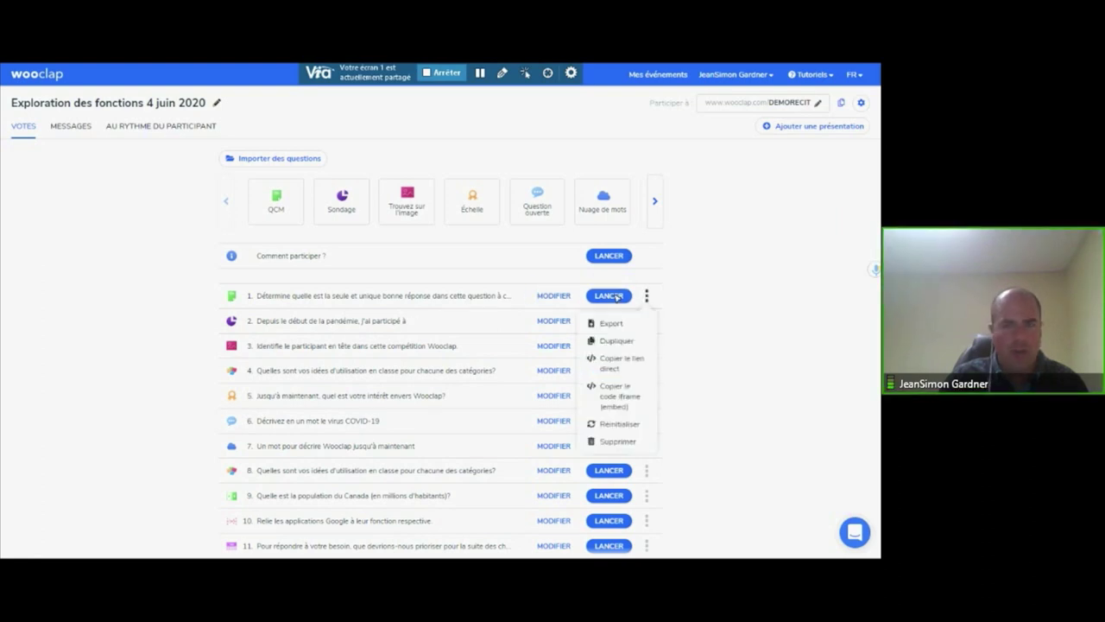
left_click(647, 296)
scroll(651, 297, "down", 5)
scroll(698, 293, "up", 5)
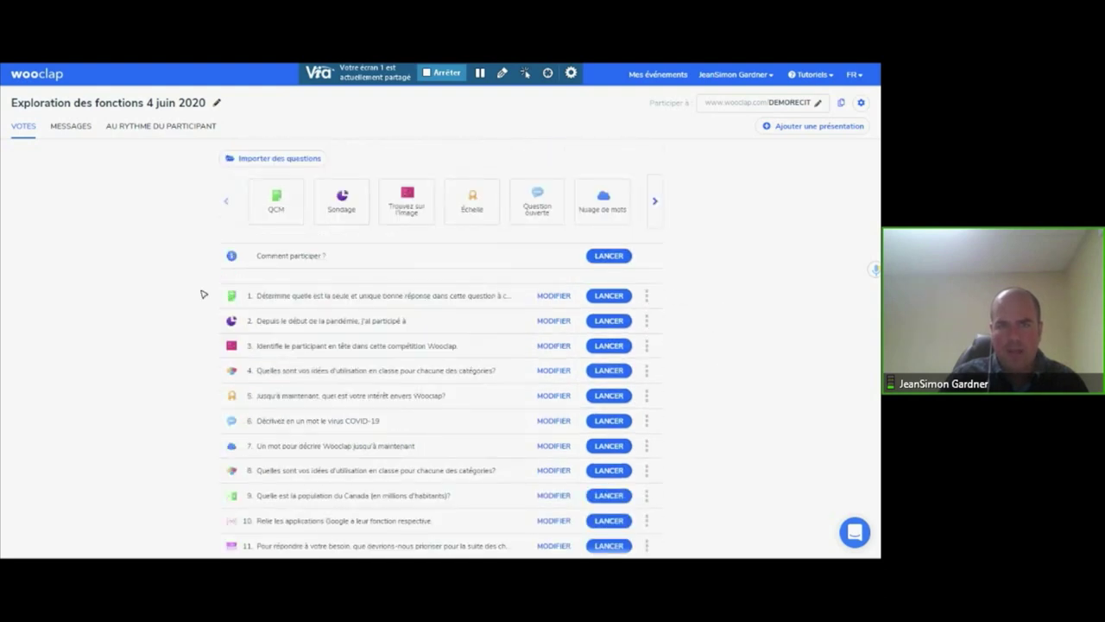
- Import the question "Associe chacune des pratiques observées au centre à la dimension appropriée." from the event AG du 25 février 2020 - CSL
left_click(270, 163)
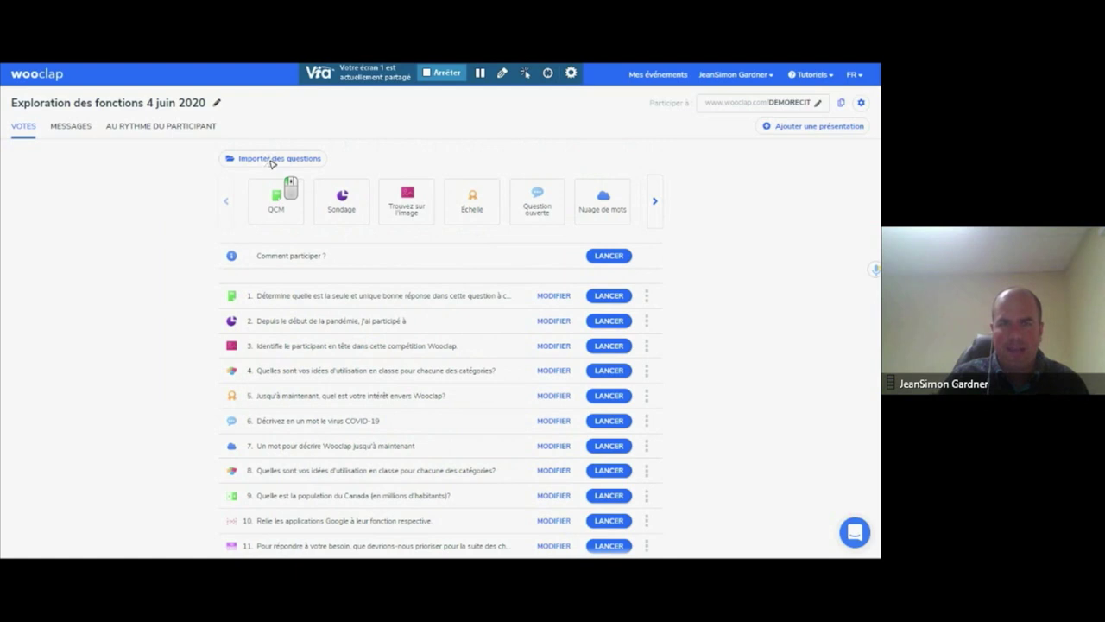
left_click(271, 161)
left_click(413, 223)
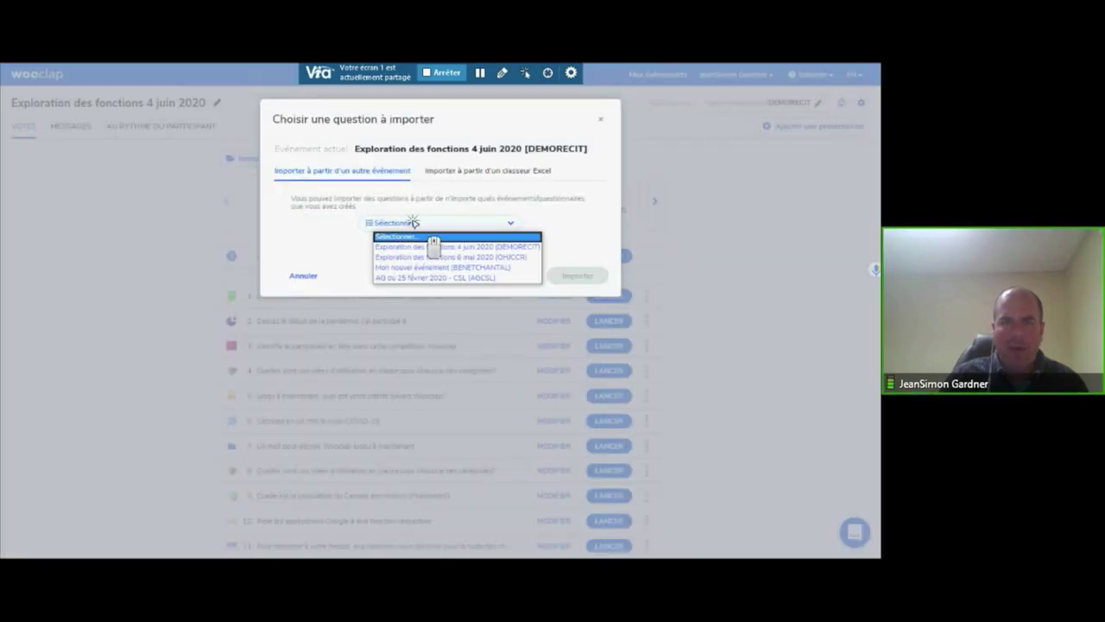
key("Down")
key("Down")
key("Down")
key("Down")
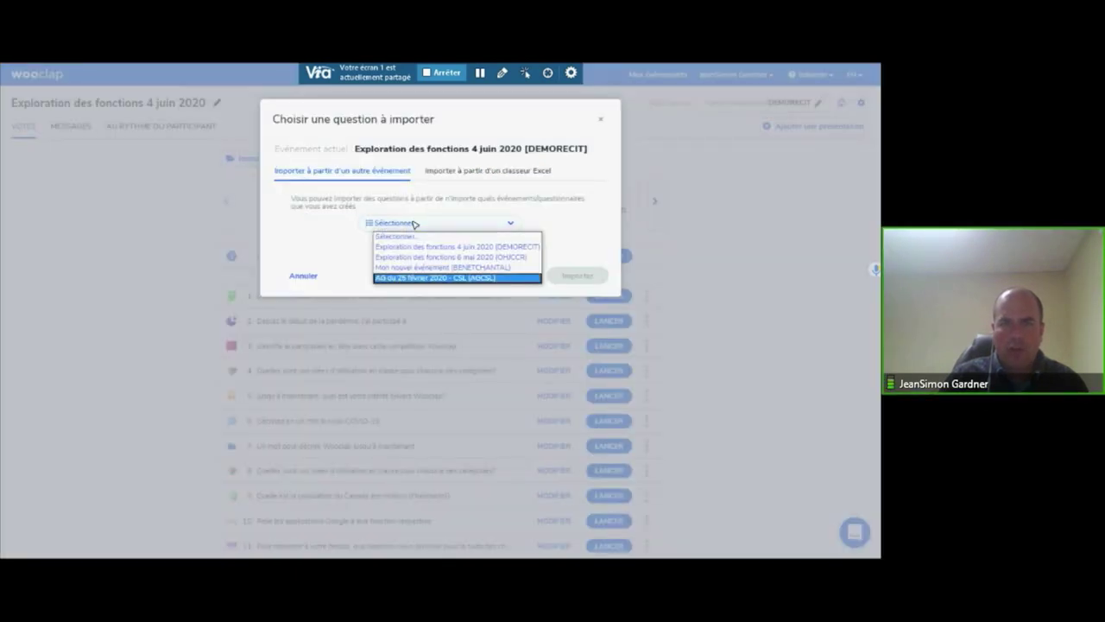
left_click(423, 278)
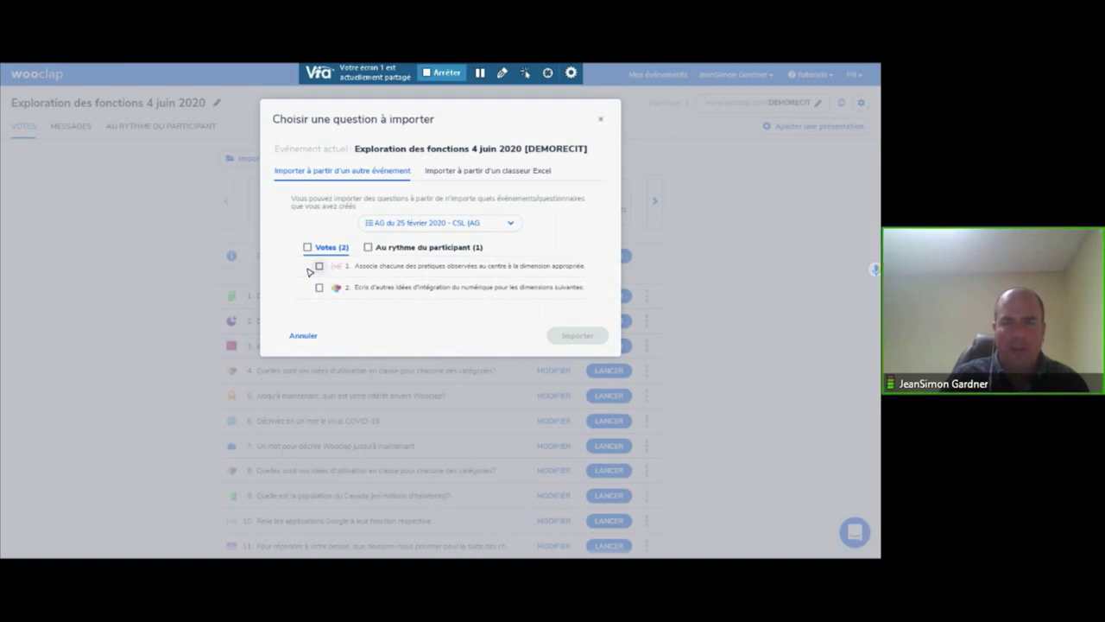
left_click(319, 266)
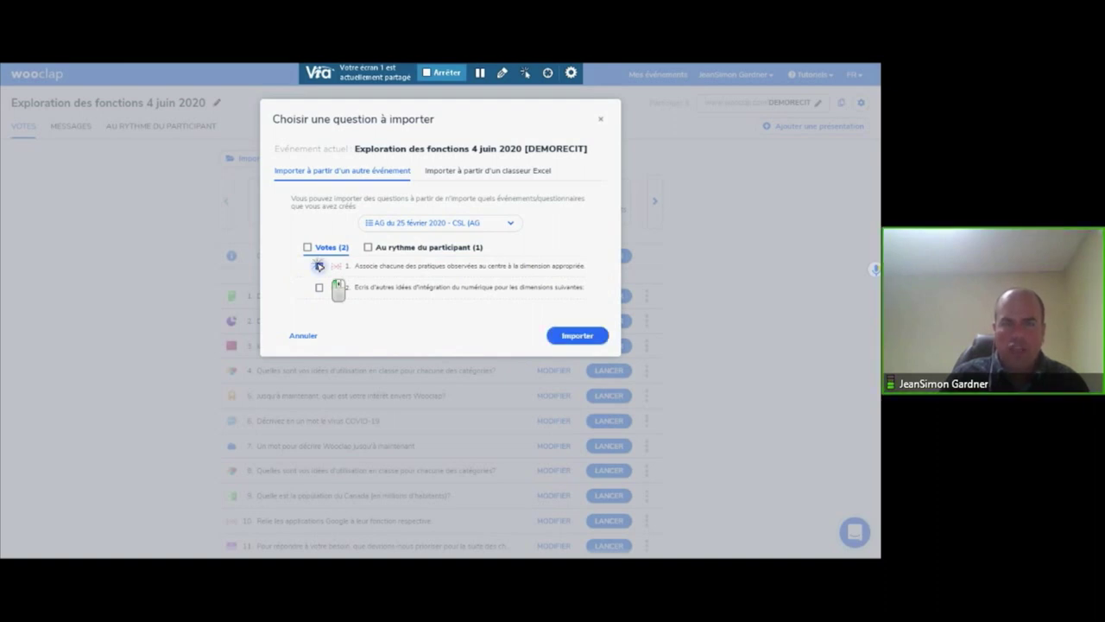
left_click(577, 335)
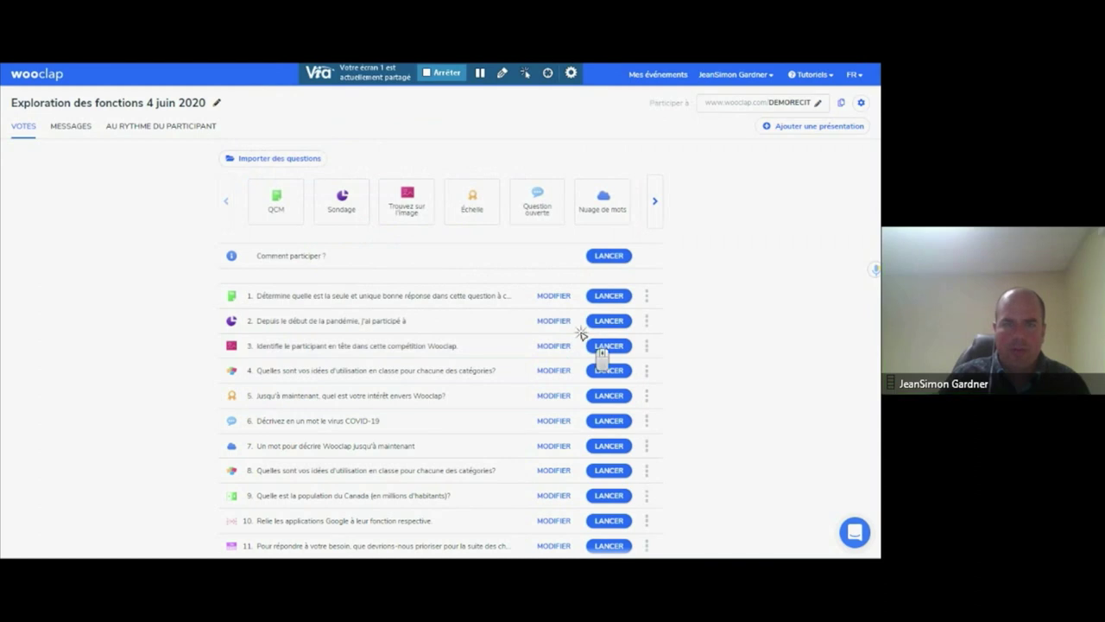
- Launch the imported matching question, view its attached image enlarged, and quit the presentation
scroll(511, 333, "down", 4)
scroll(417, 353, "down", 1)
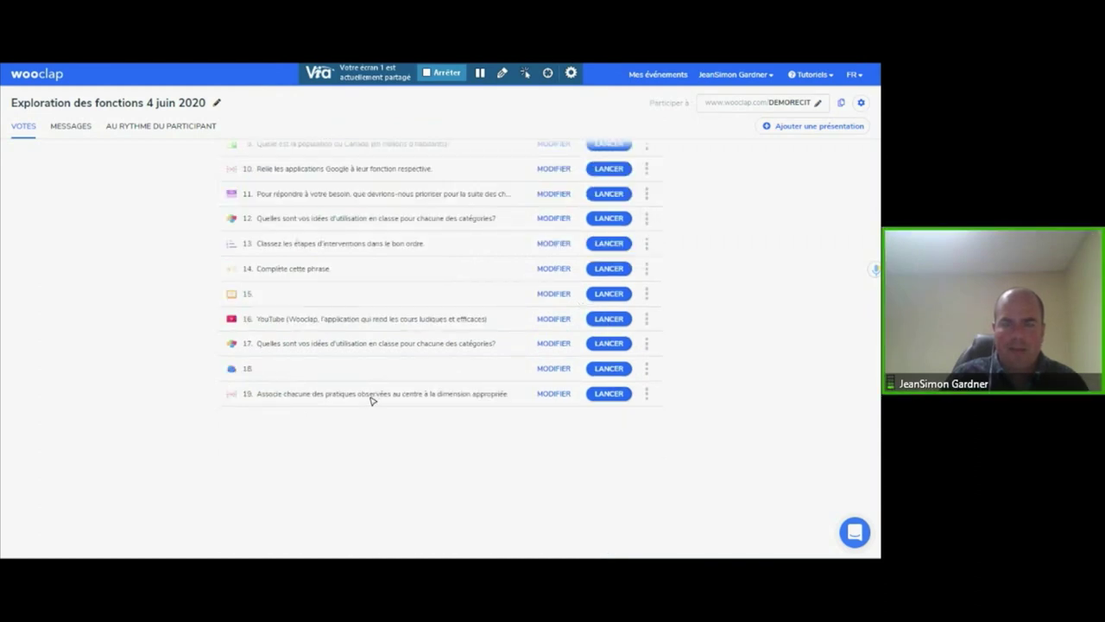
left_click(598, 397)
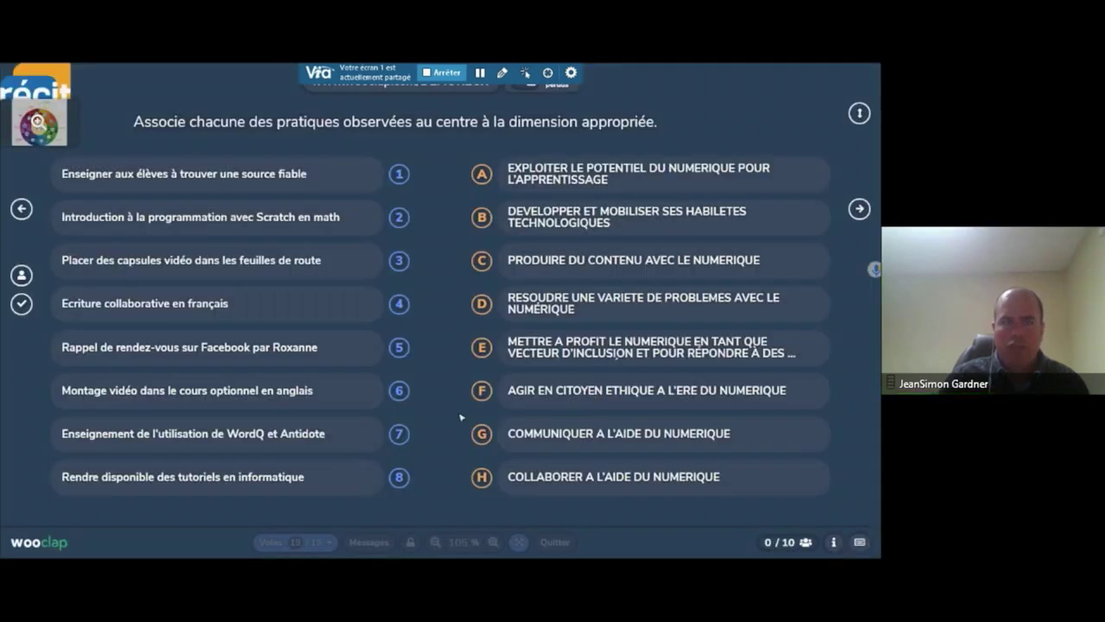
left_click(42, 125)
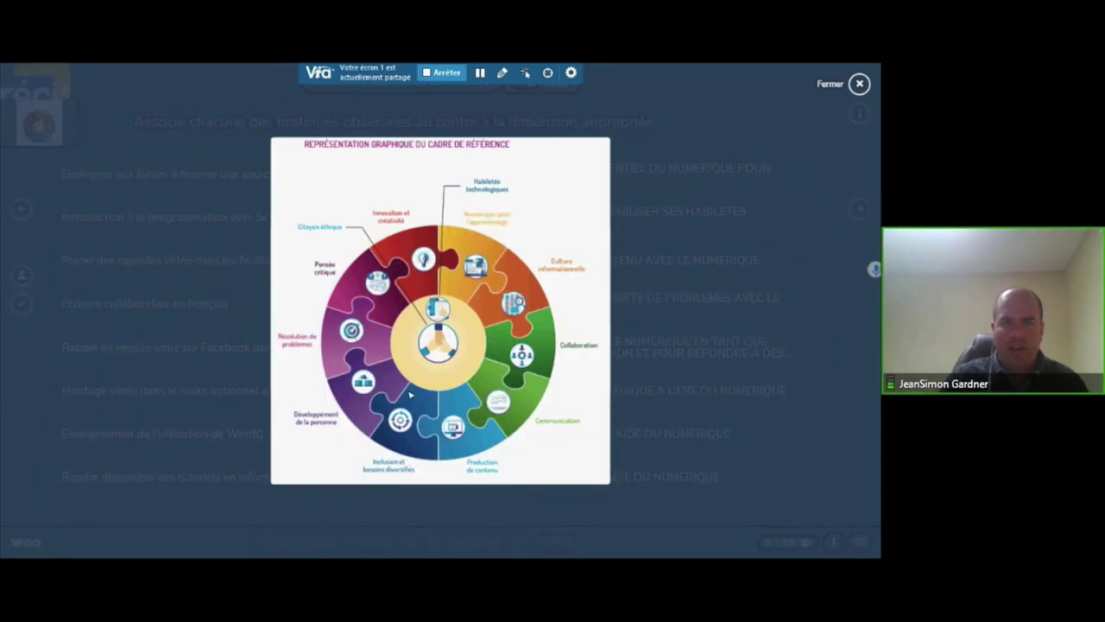
left_click(411, 394)
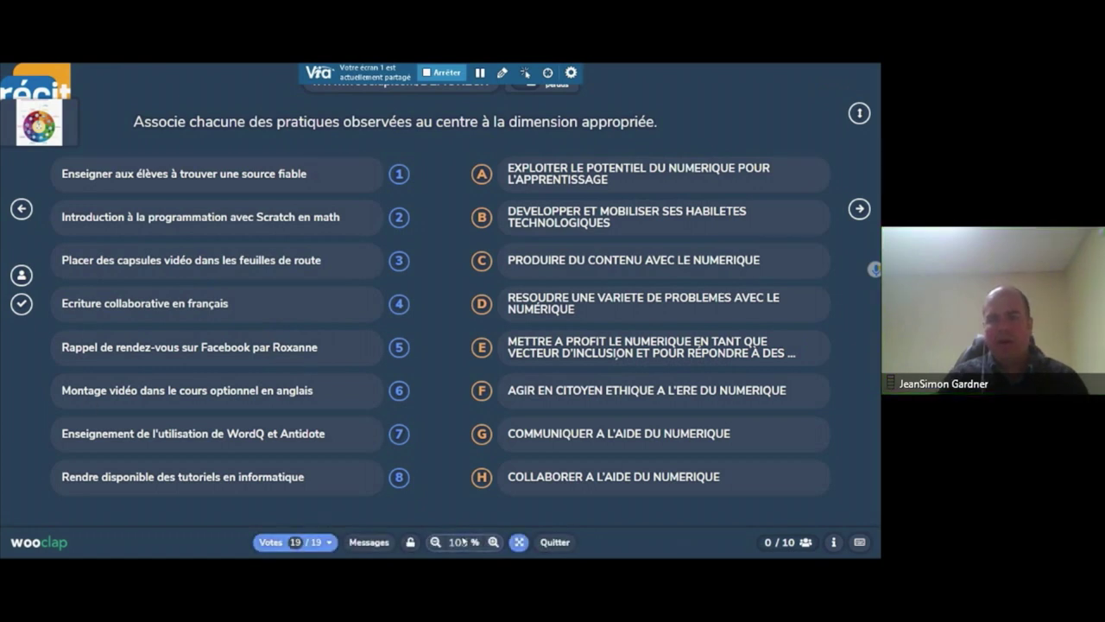
left_click(557, 542)
- Delete the imported matching question, number 19, from the event
left_click(646, 393)
left_click(618, 540)
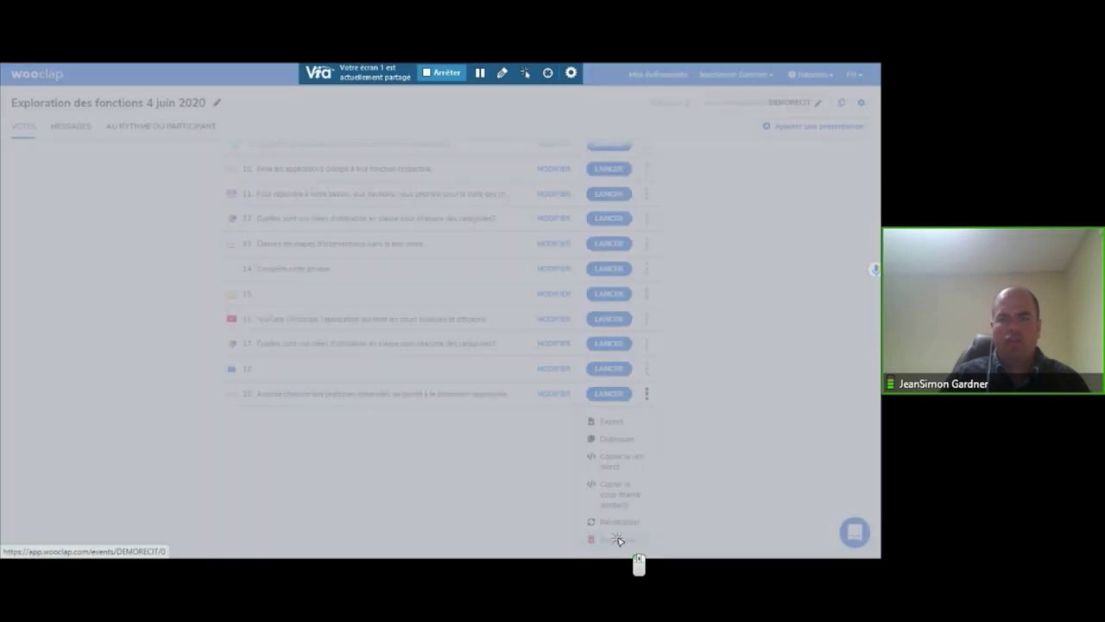
left_click(577, 168)
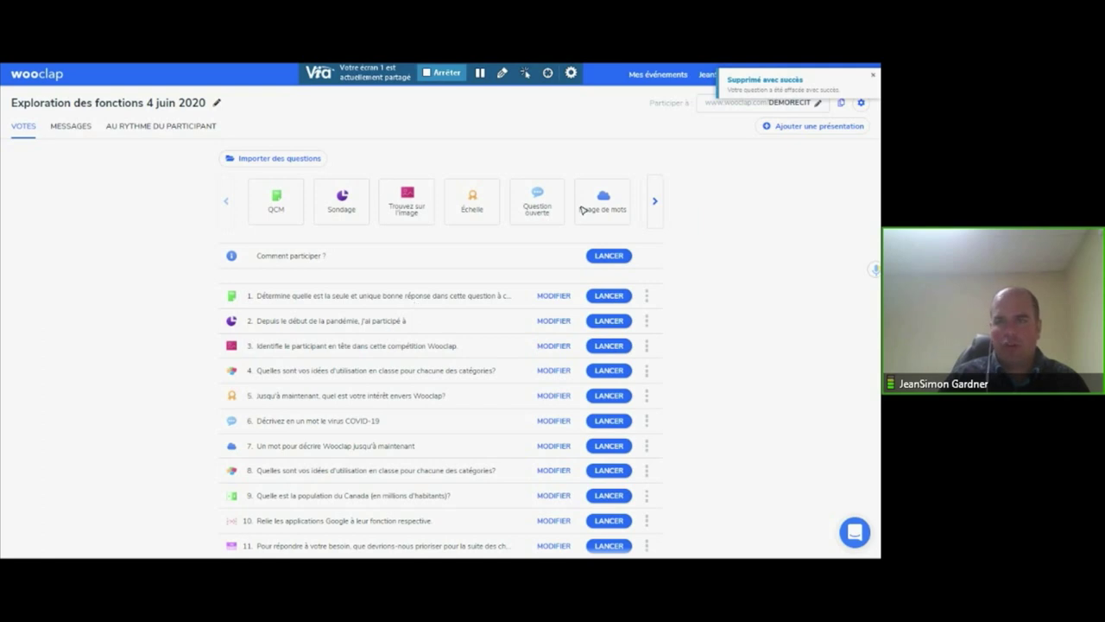
- Show the list of available tutorials and help guides
left_click(811, 74)
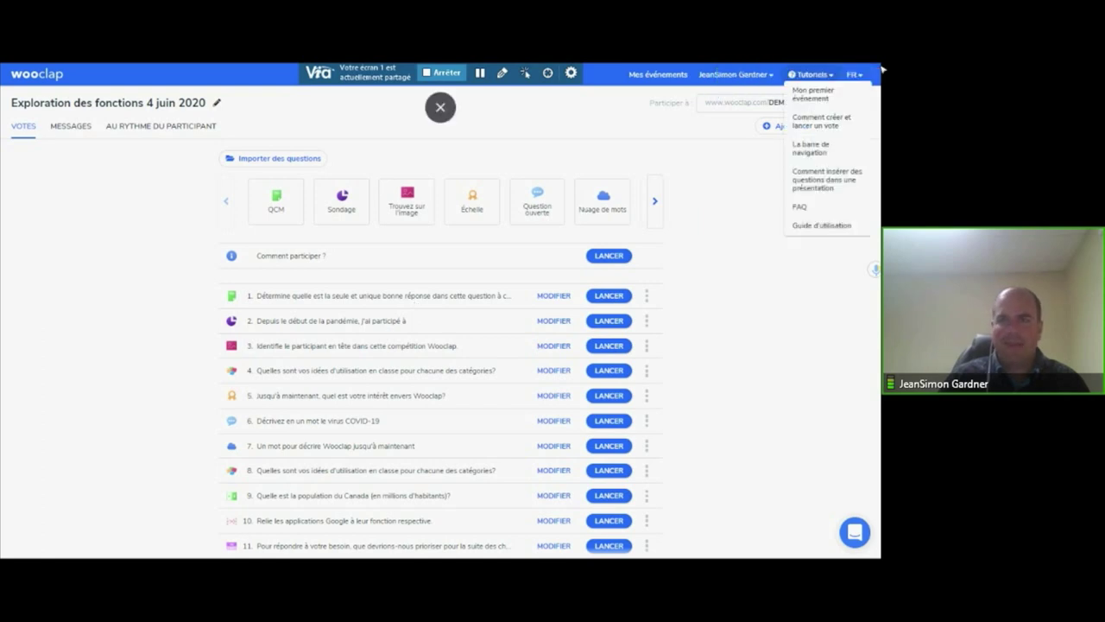
left_click(811, 92)
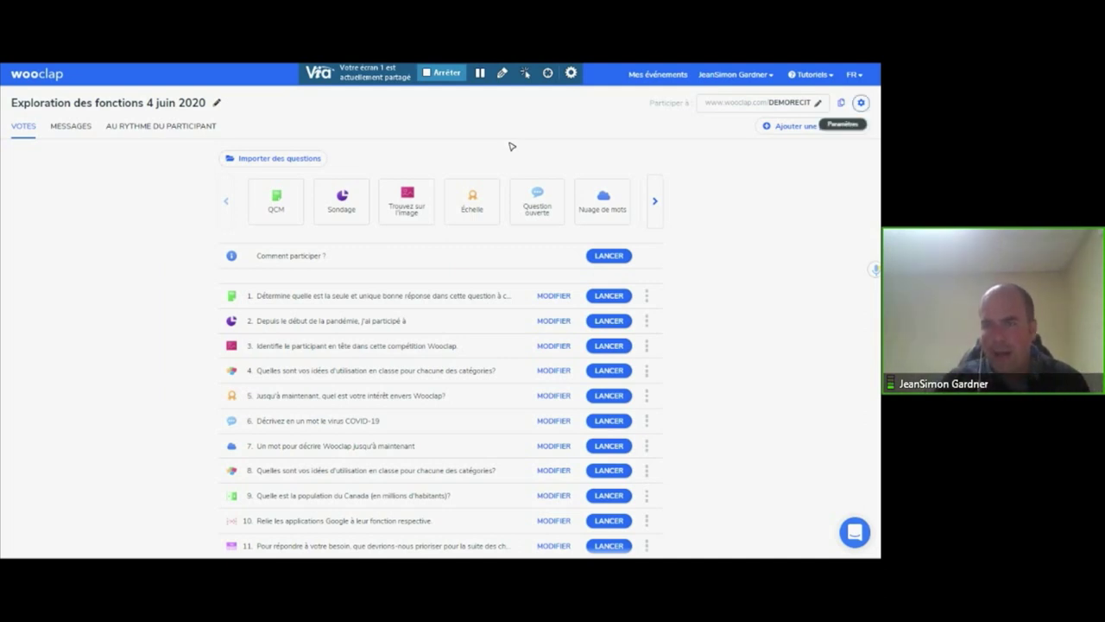
- Open the event's full settings and review the response-by-SMS, supplementary and export options
left_click(861, 104)
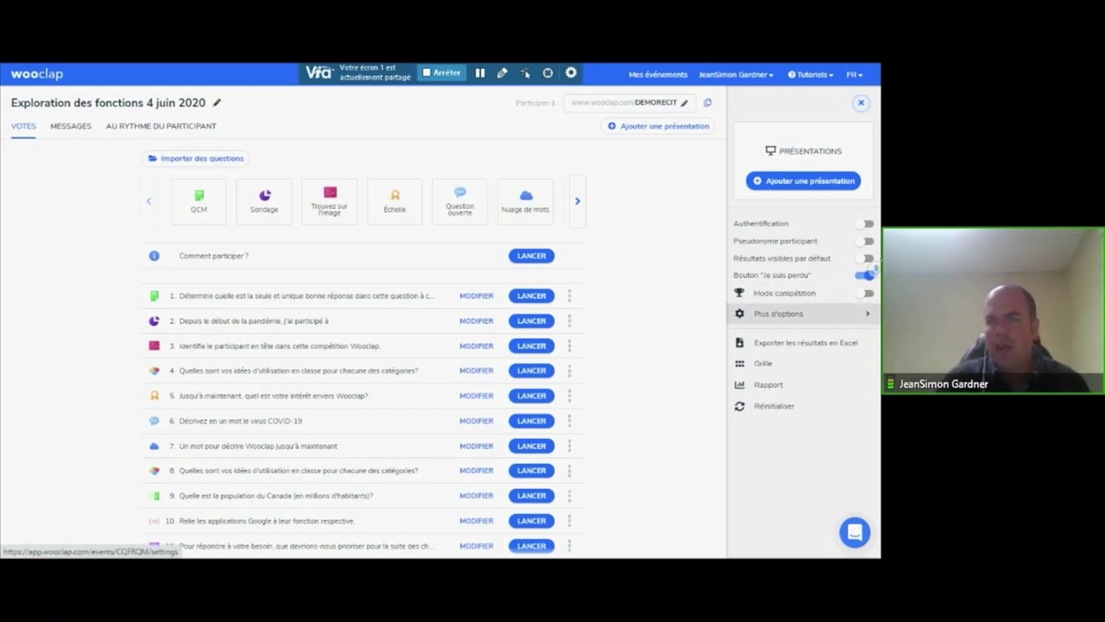
left_click(795, 313)
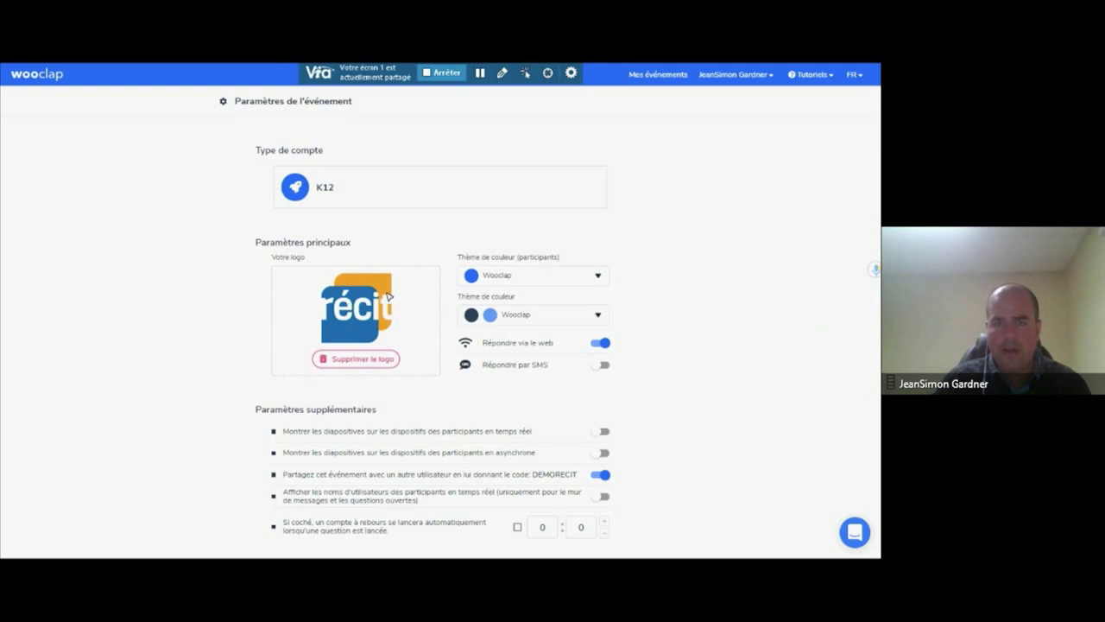
double_click(538, 364)
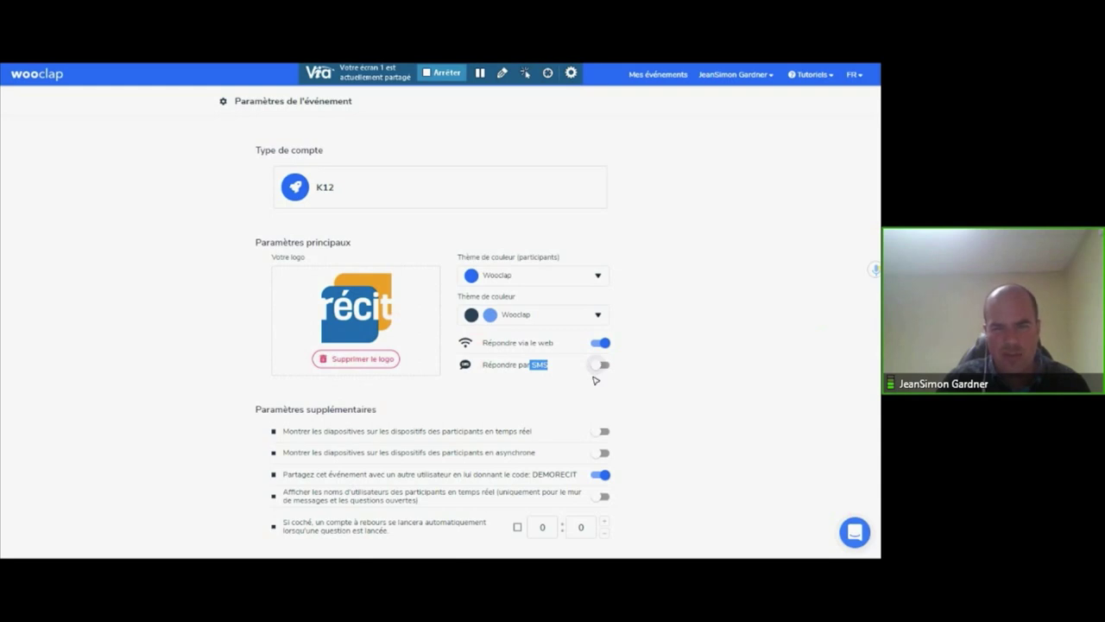
scroll(595, 380, "down", 3)
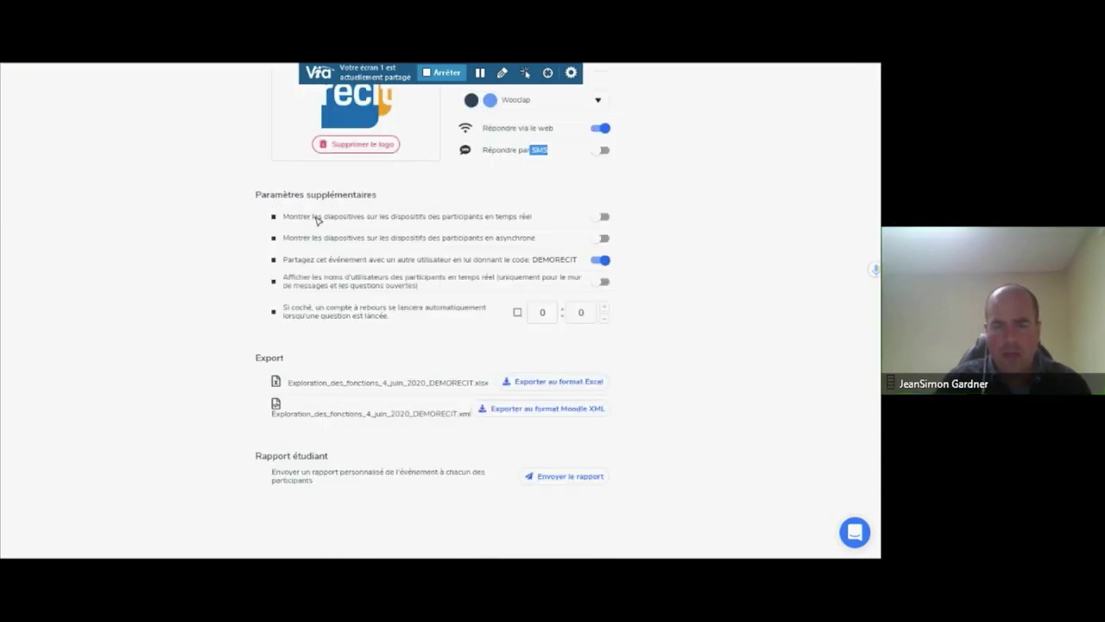
- Send the personalised event report by email to all participants
scroll(338, 244, "down", 1)
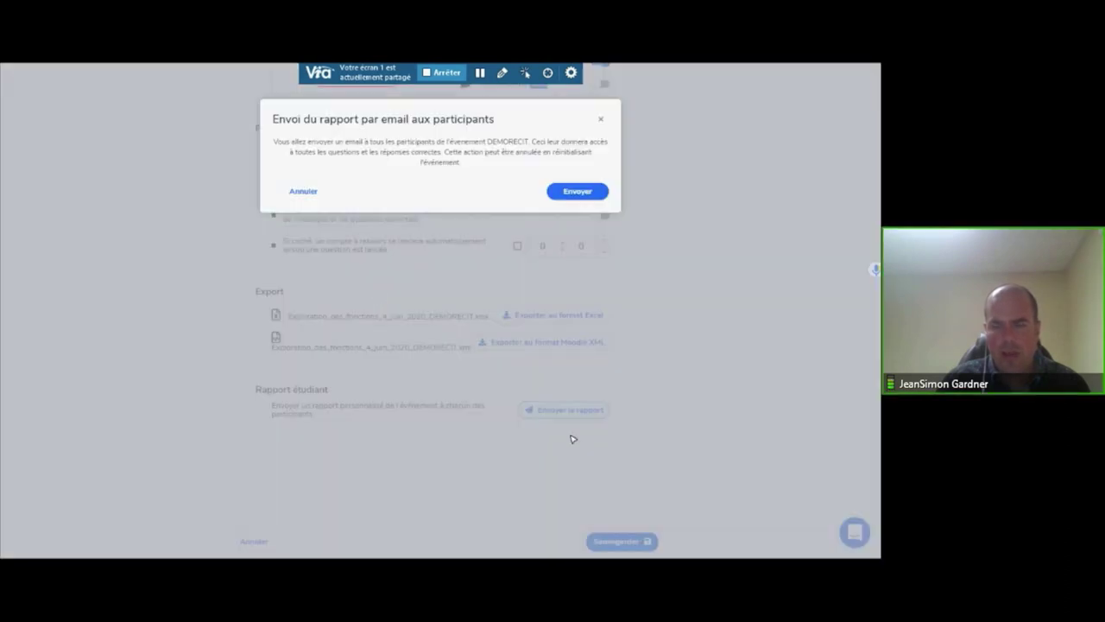
left_click(565, 409)
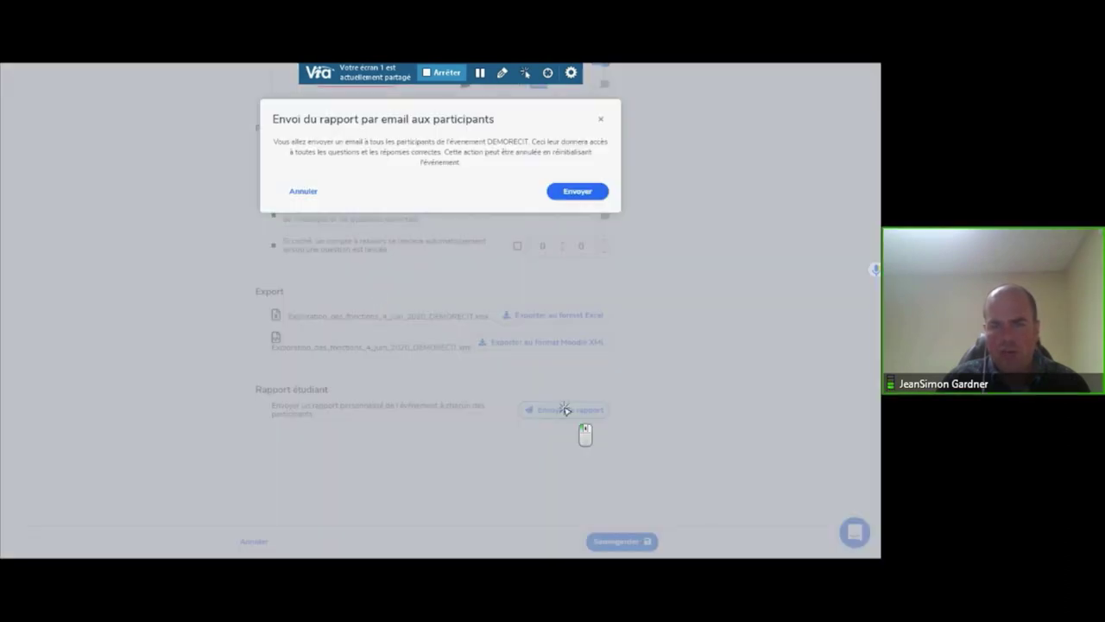
left_click(580, 191)
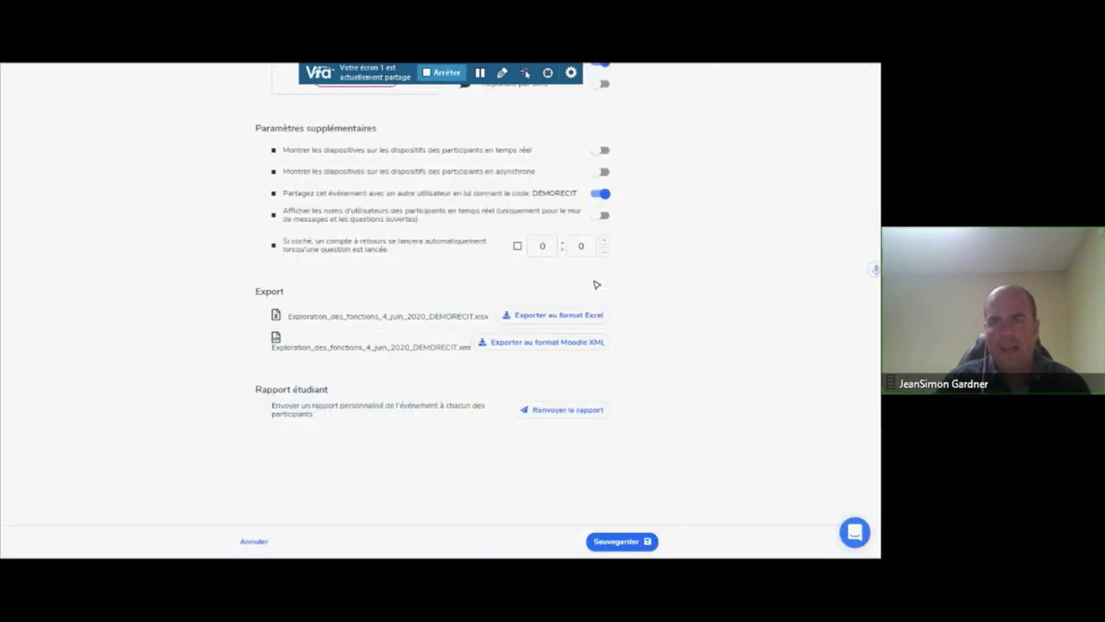
- Look over the event settings again and leave them without saving
scroll(594, 284, "up", 4)
scroll(668, 299, "down", 3)
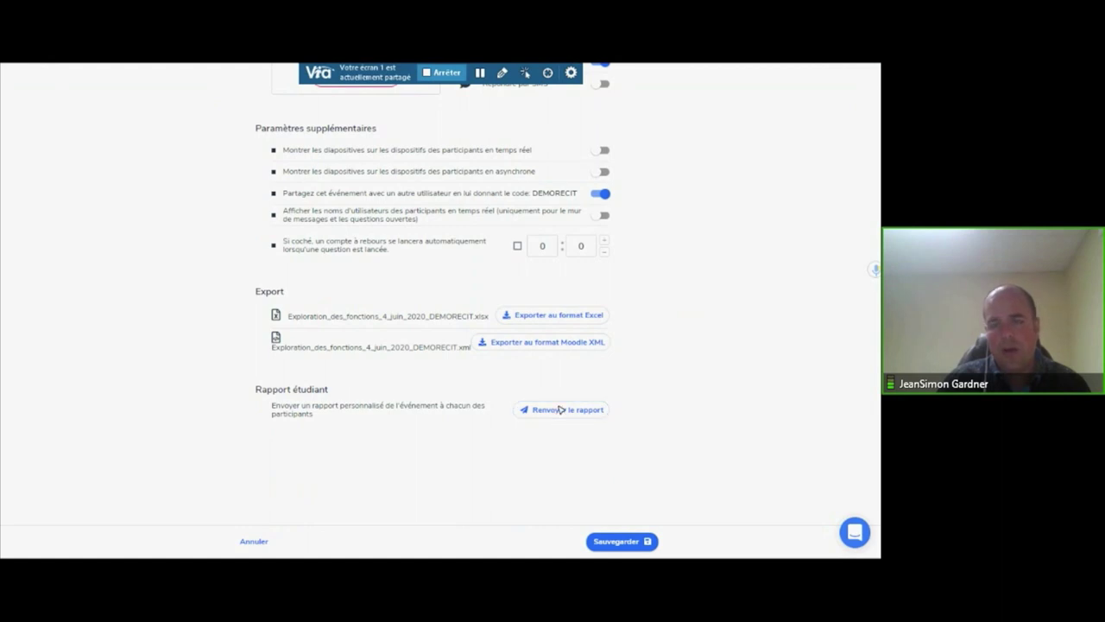
left_click(254, 541)
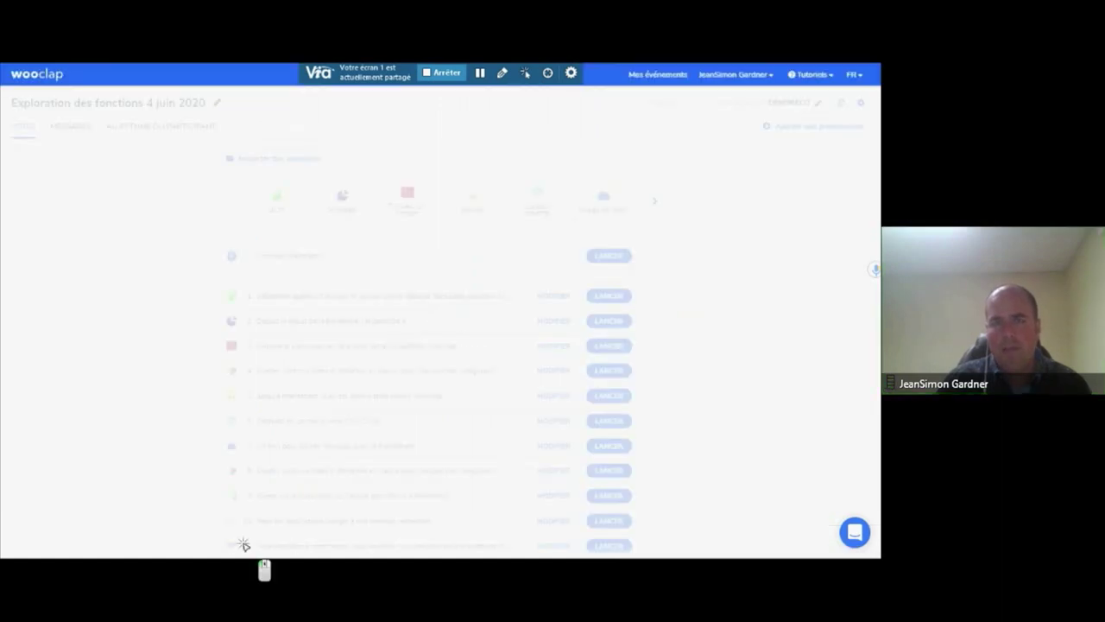
- Open the event's results report, look through the answers to its questions and return to the event
left_click(861, 101)
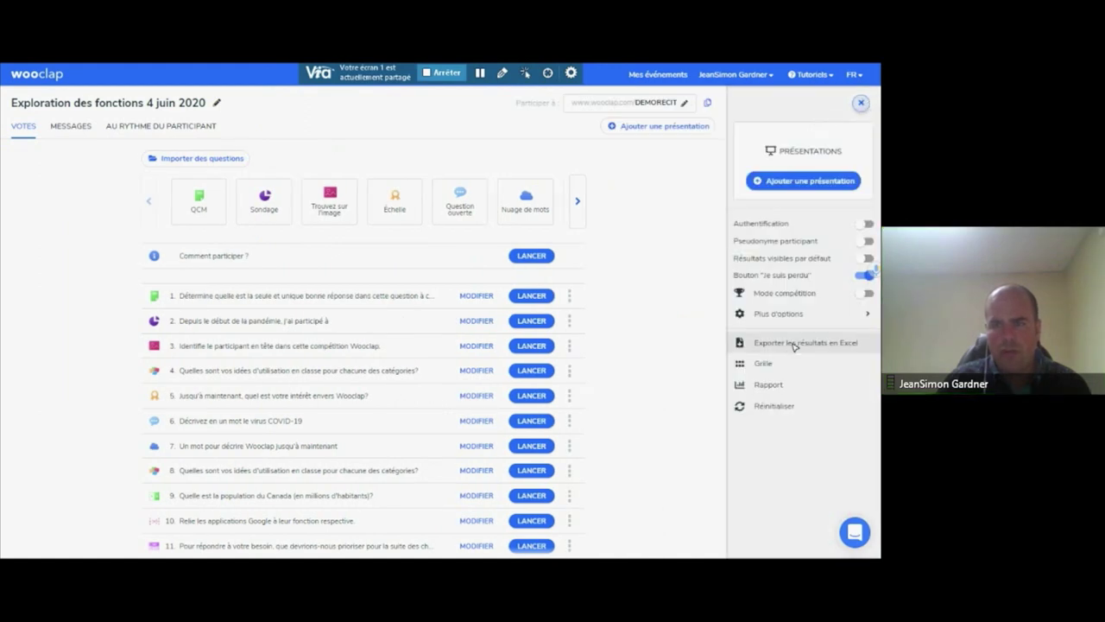
left_click(776, 389)
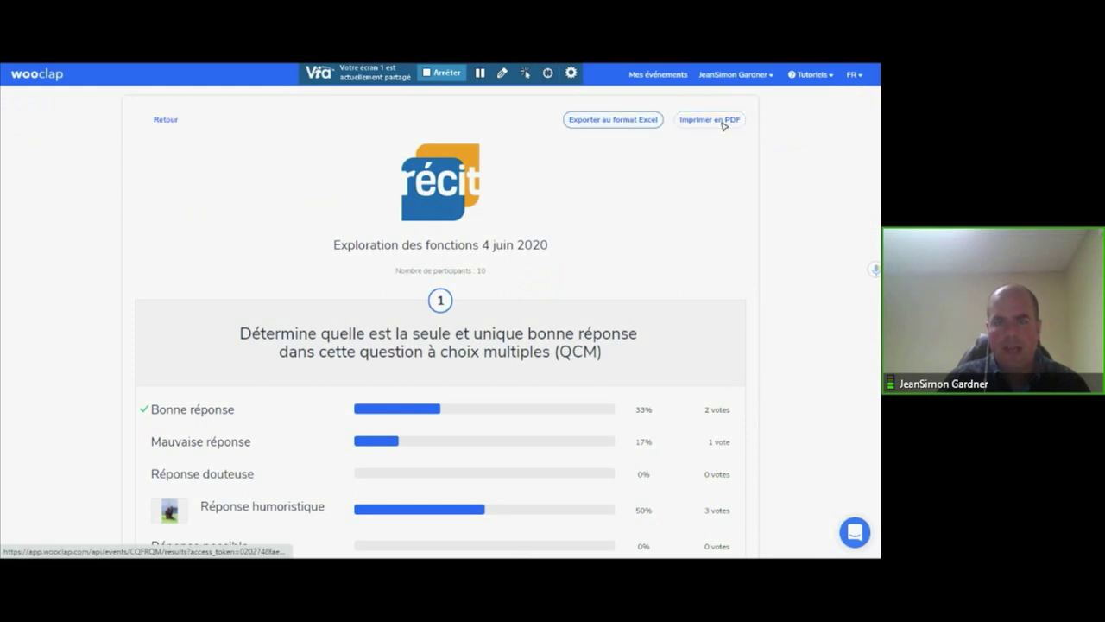
scroll(518, 259, "down", 3)
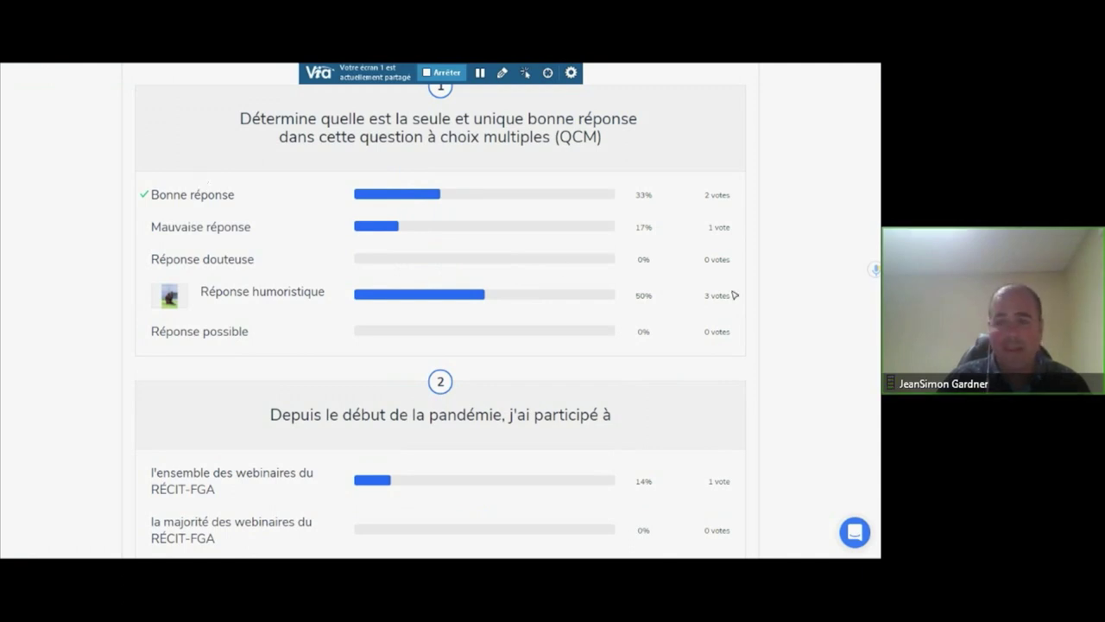
scroll(734, 295, "down", 5)
scroll(622, 271, "down", 10)
scroll(570, 308, "up", 3)
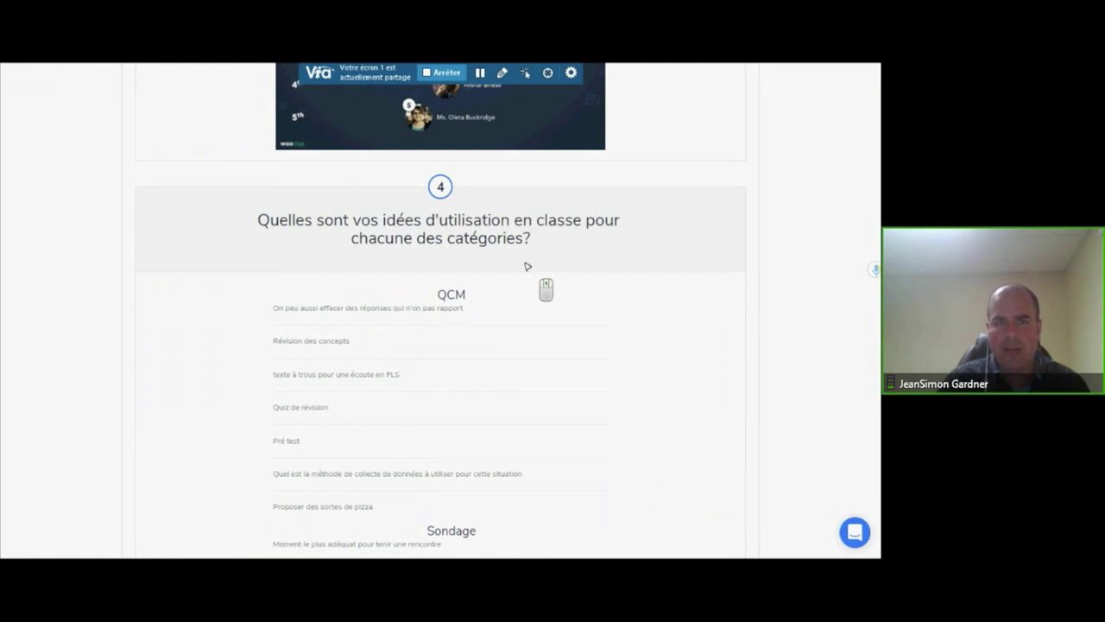
scroll(276, 309, "up", 20)
scroll(414, 512, "up", 2)
scroll(517, 490, "up", 2)
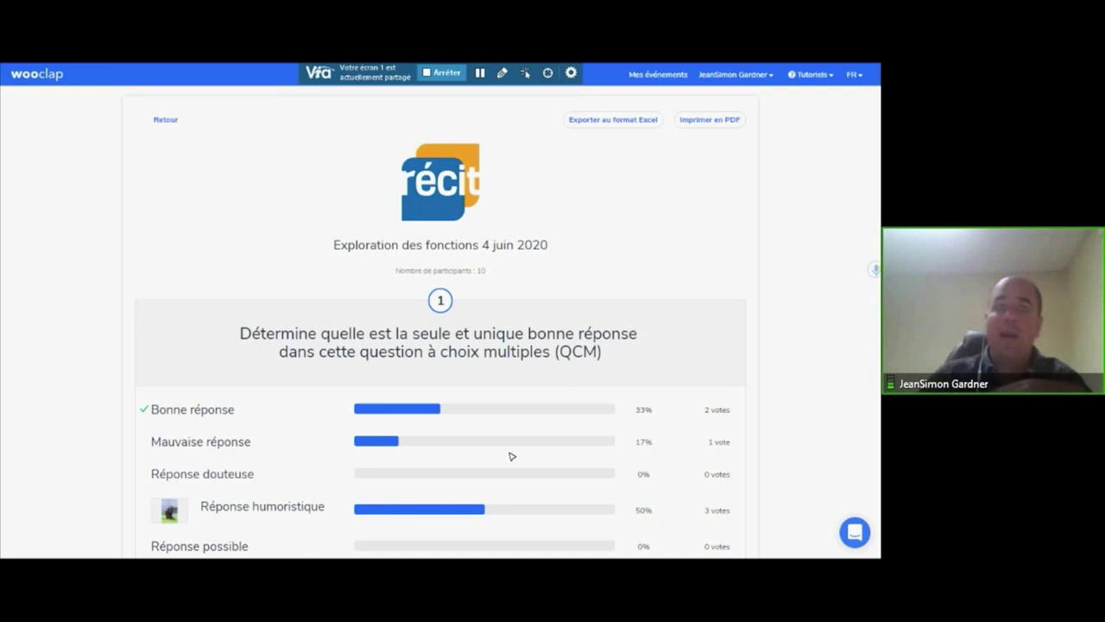
key("alt+Left")
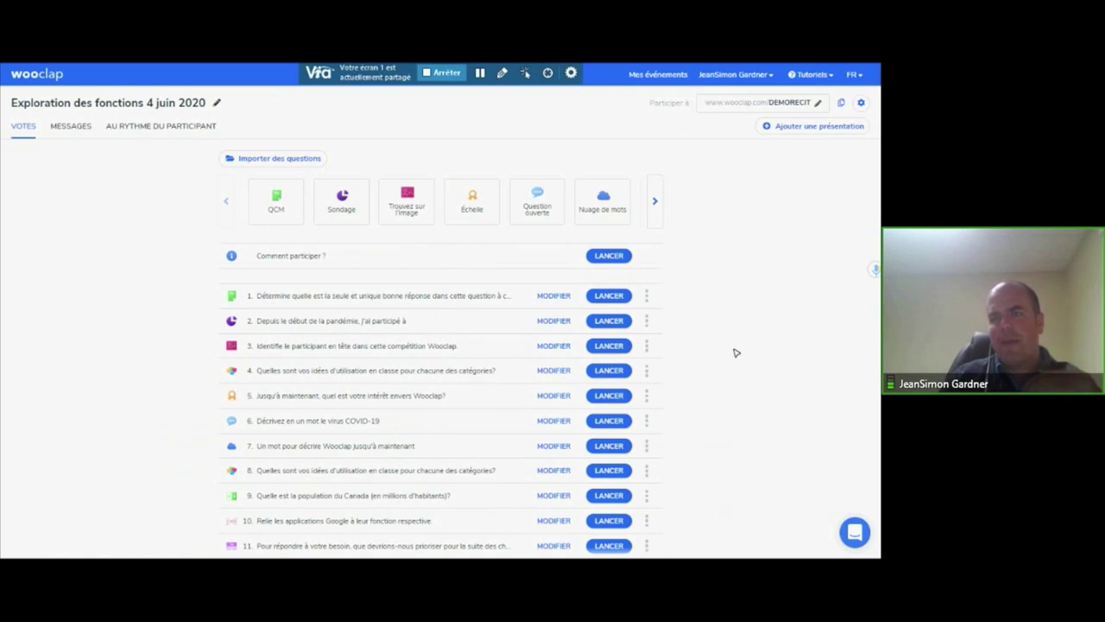
- Review the reset warning in the event's options and duplicate the event instead of resetting its results
left_click(735, 301)
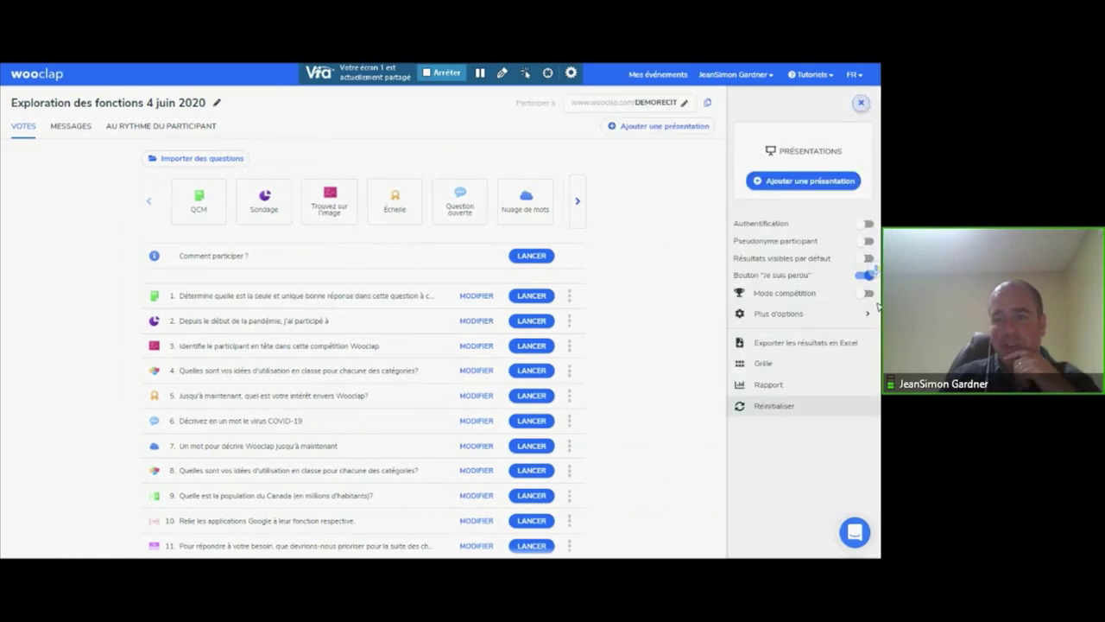
left_click(776, 405)
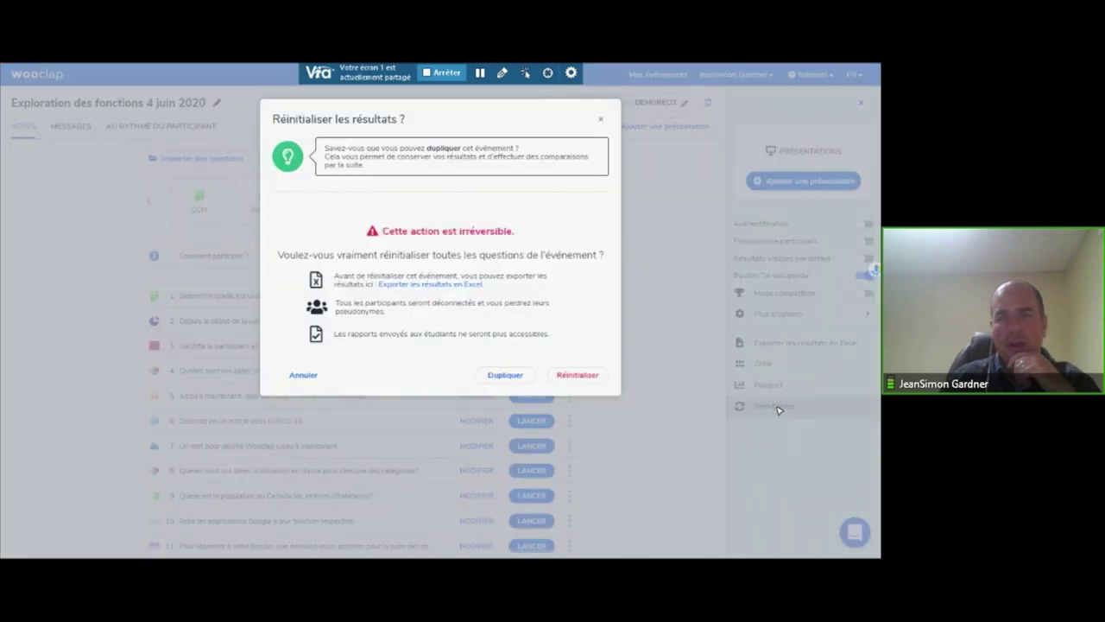
left_click_drag(353, 148, 506, 148)
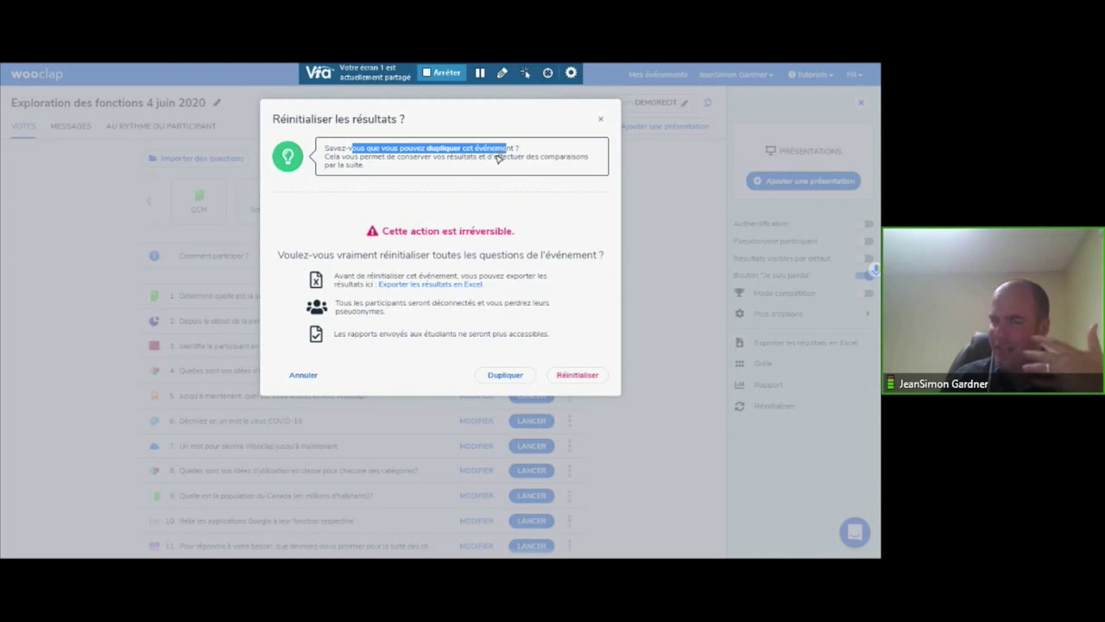
left_click_drag(457, 230, 382, 231)
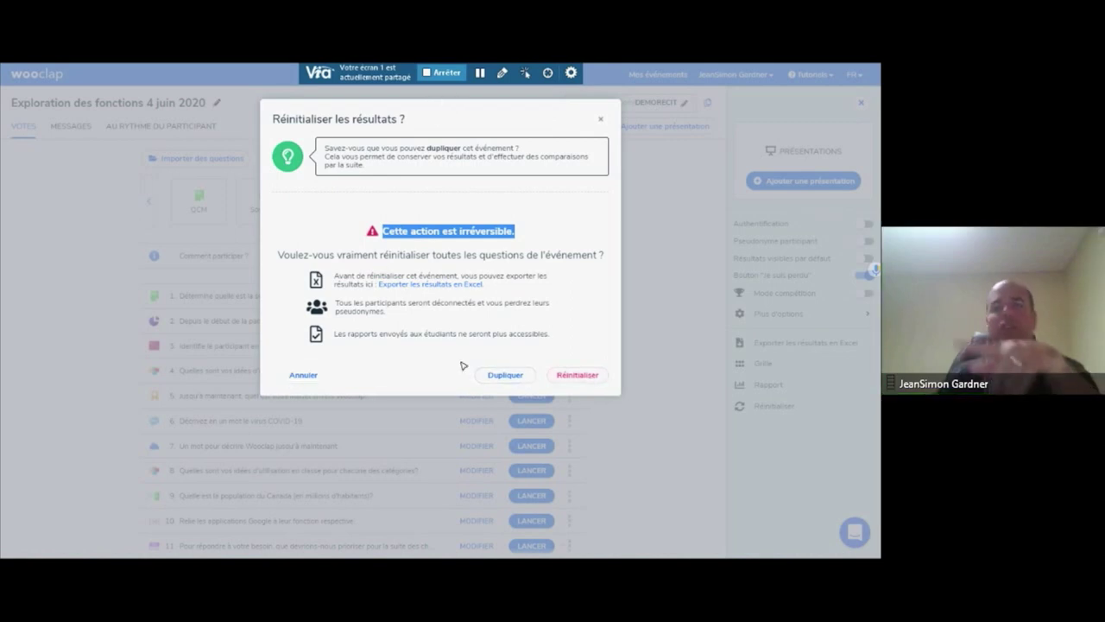
left_click(518, 377)
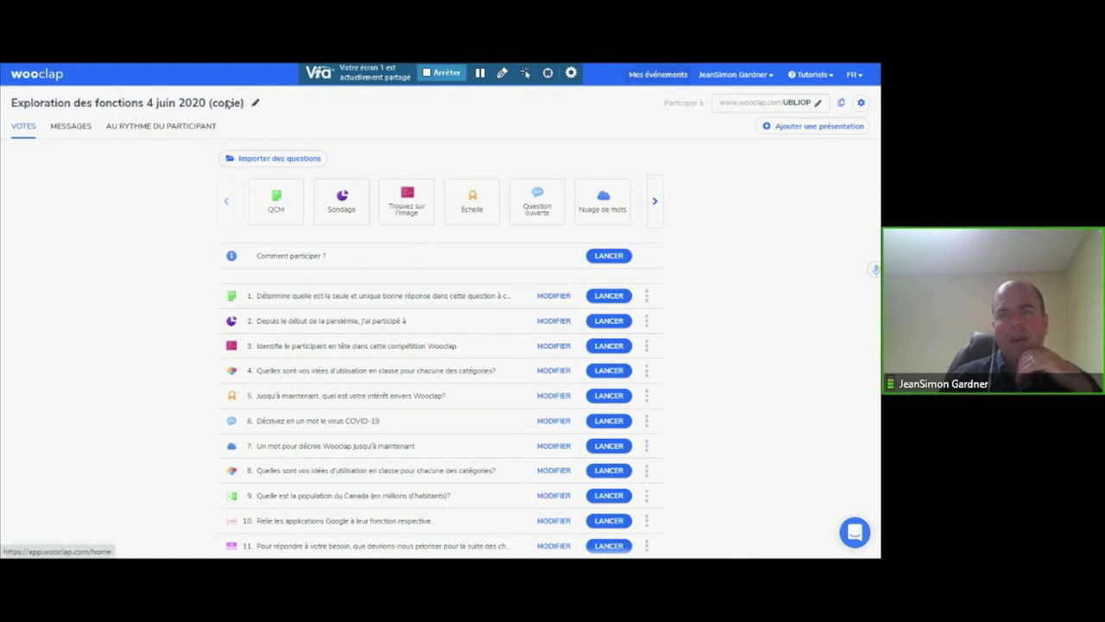
- Delete the event Exploration des fonctions 4 juin 2020 (copie) from the list of events
left_click(659, 74)
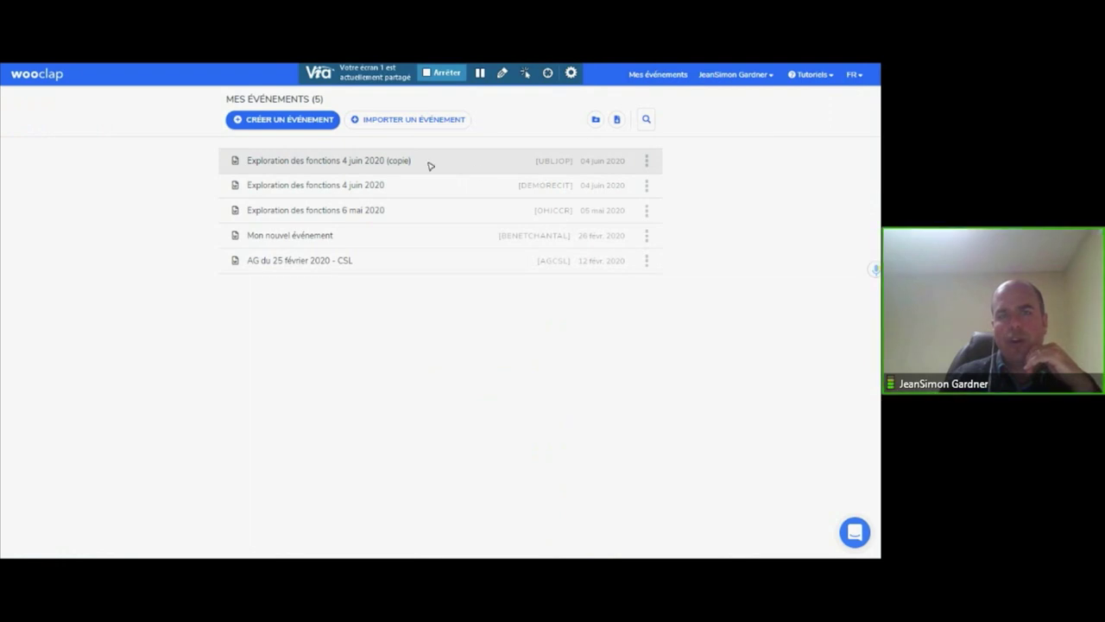
left_click(646, 161)
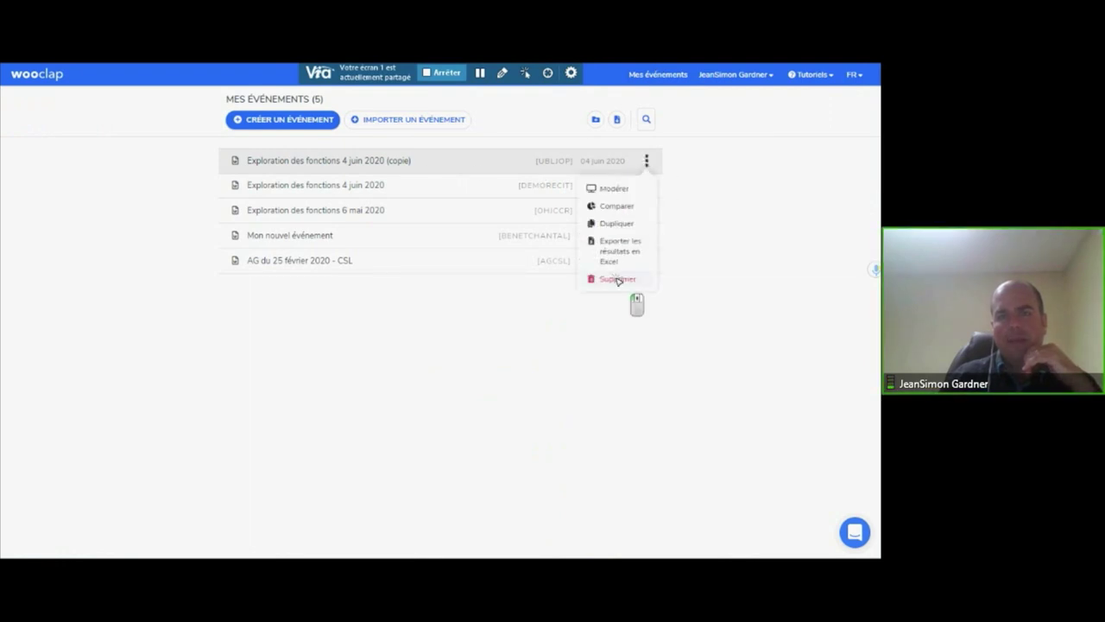
left_click(618, 281)
left_click(598, 182)
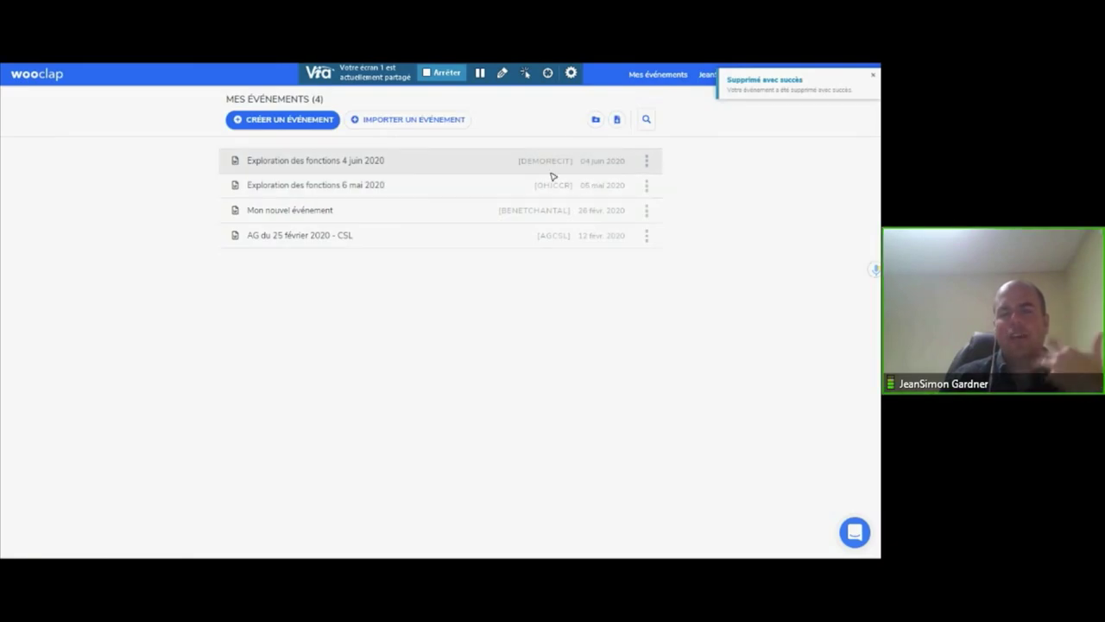
- Delete the existing participant-paced questionnaire from the event Exploration des fonctions 4 juin 2020
left_click(557, 167)
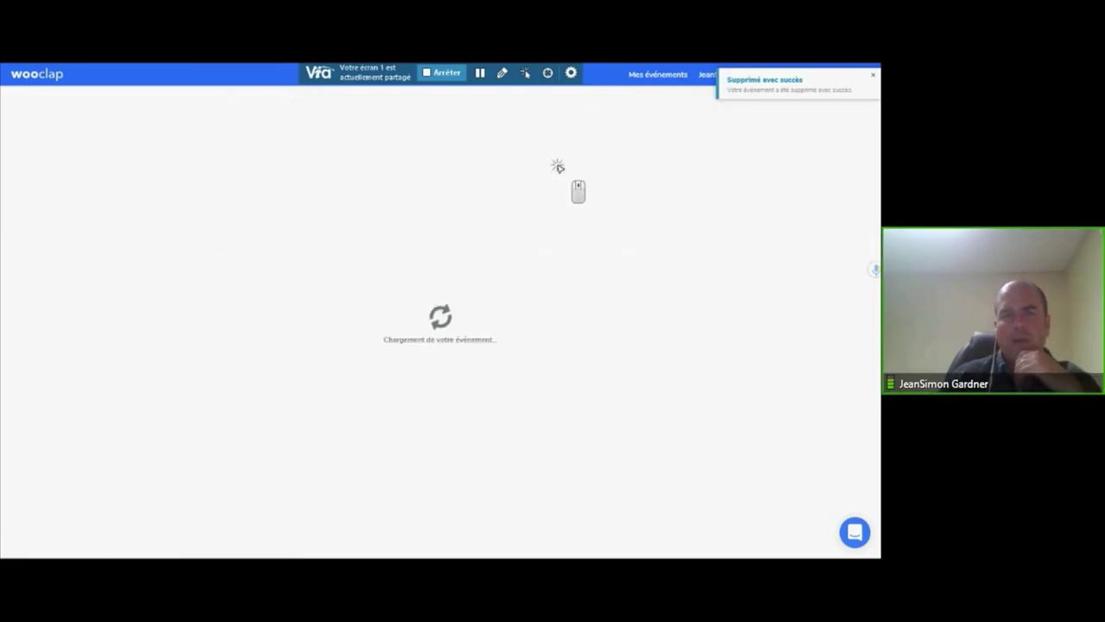
left_click(173, 126)
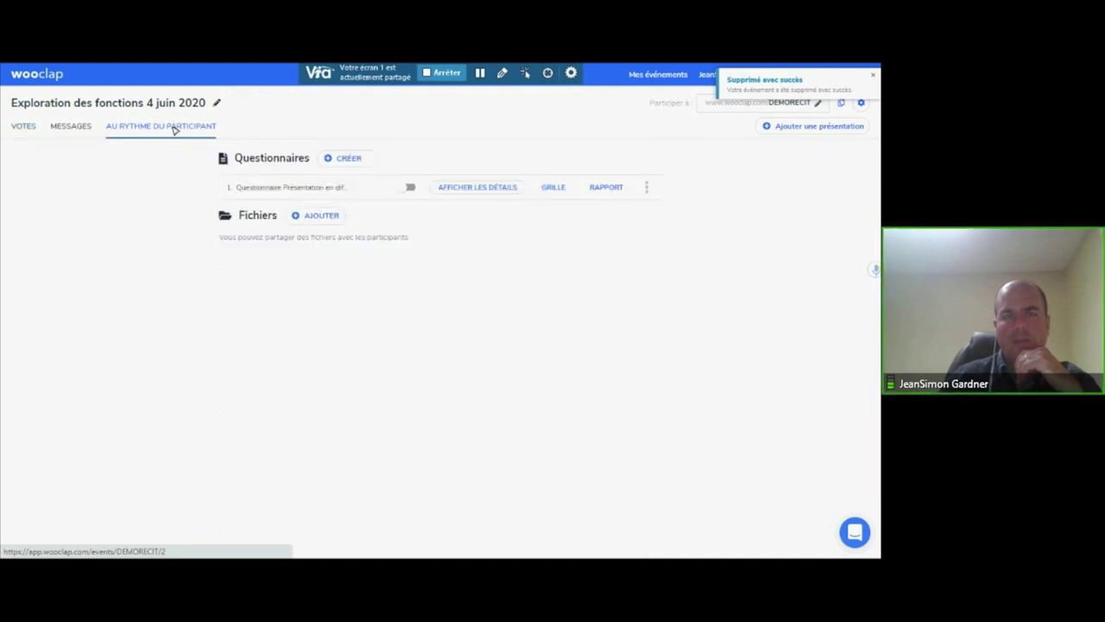
left_click(647, 191)
left_click(607, 304)
left_click(578, 171)
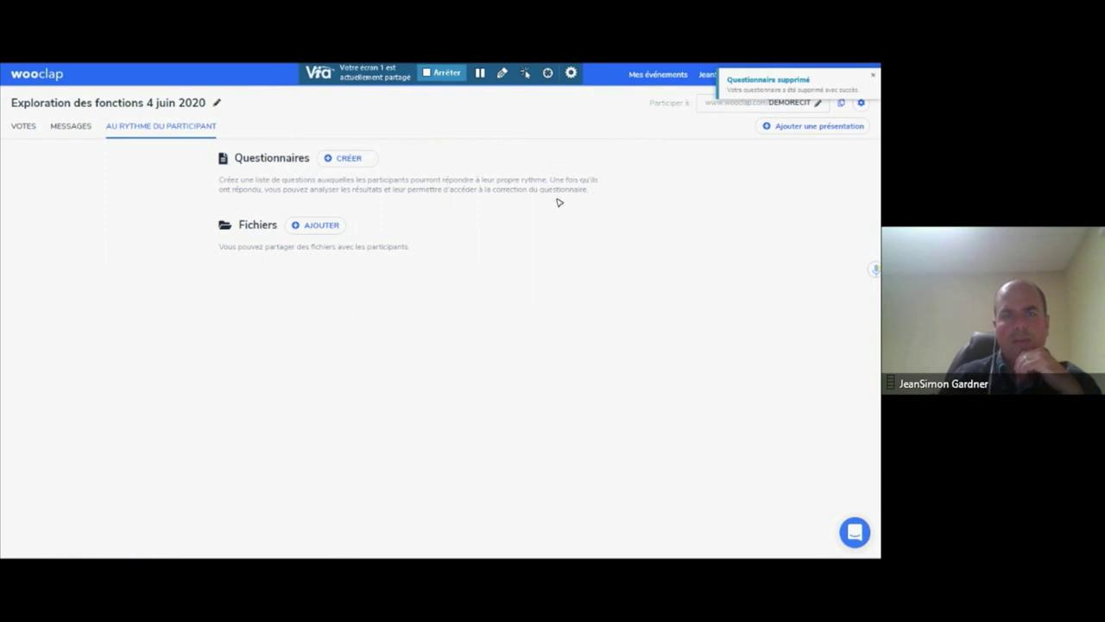
- Create a participant-paced questionnaire and import all vote questions except number 18 from Exploration des fonctions 4 juin 2020
left_click(355, 158)
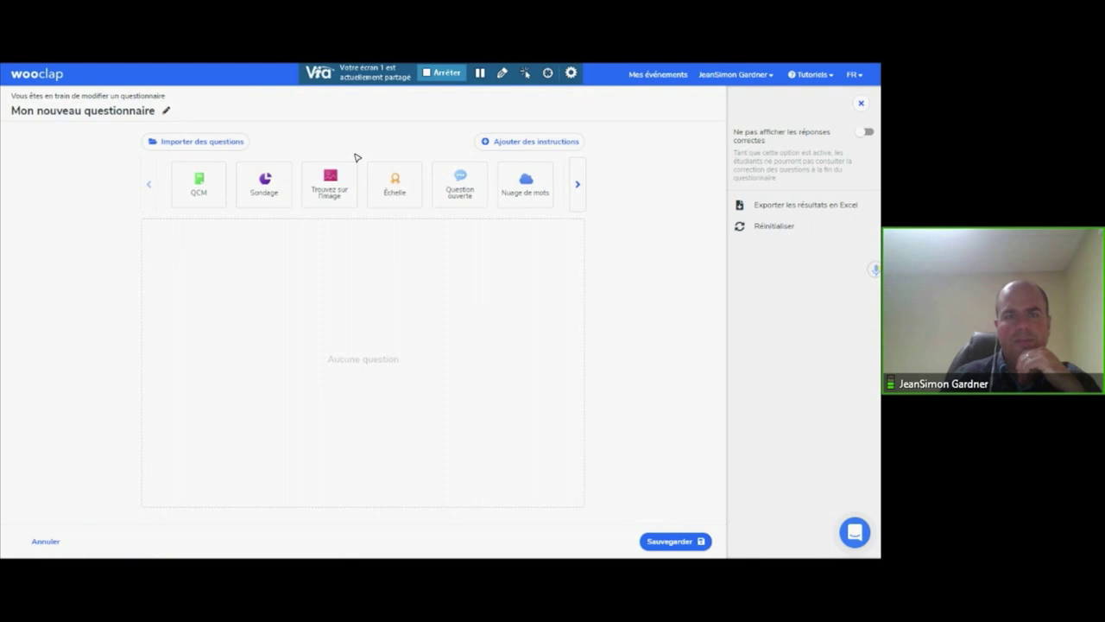
left_click(196, 142)
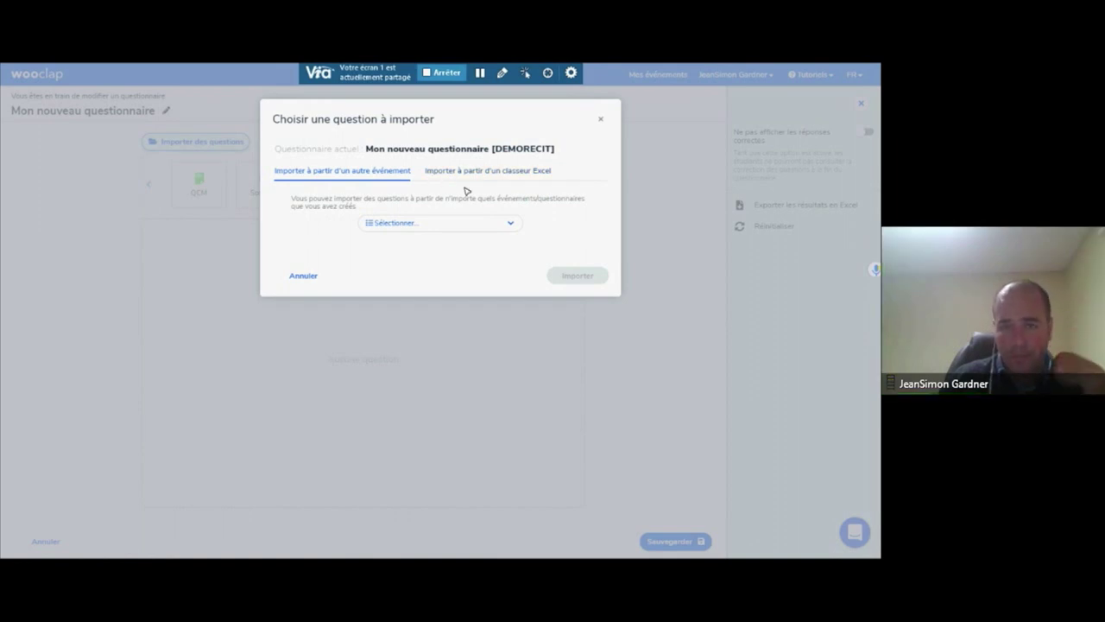
left_click(391, 224)
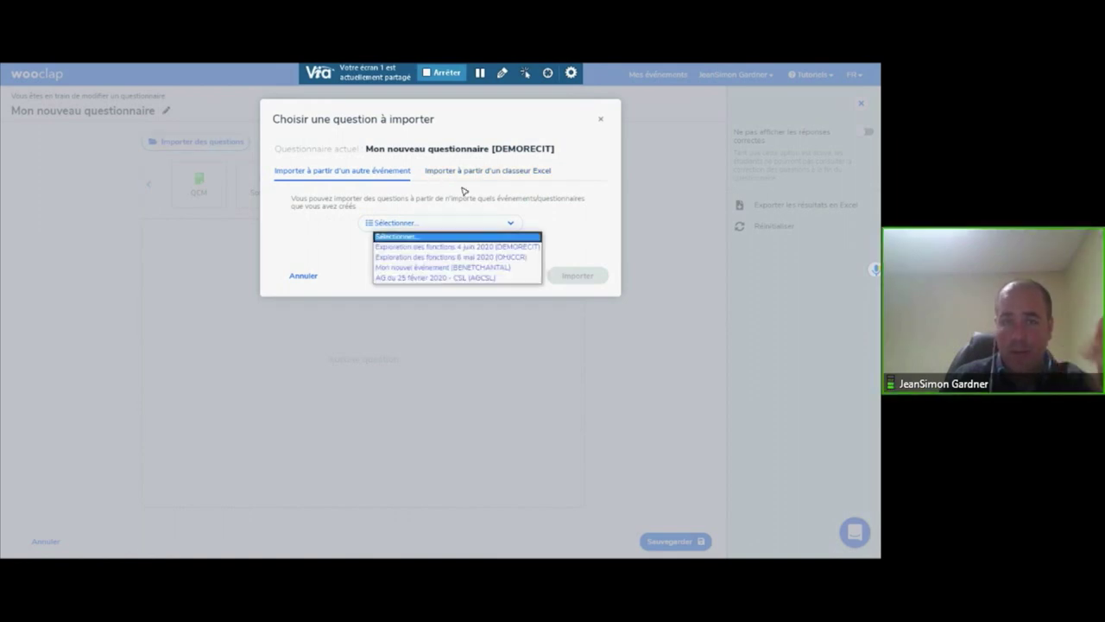
left_click(397, 246)
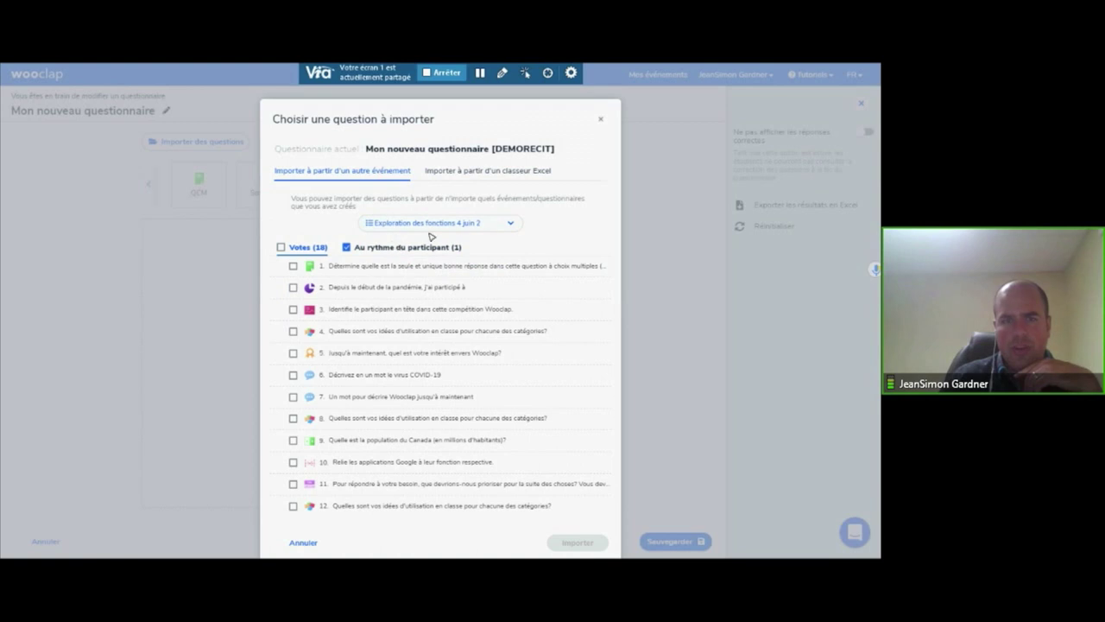
scroll(316, 274, "down", 5)
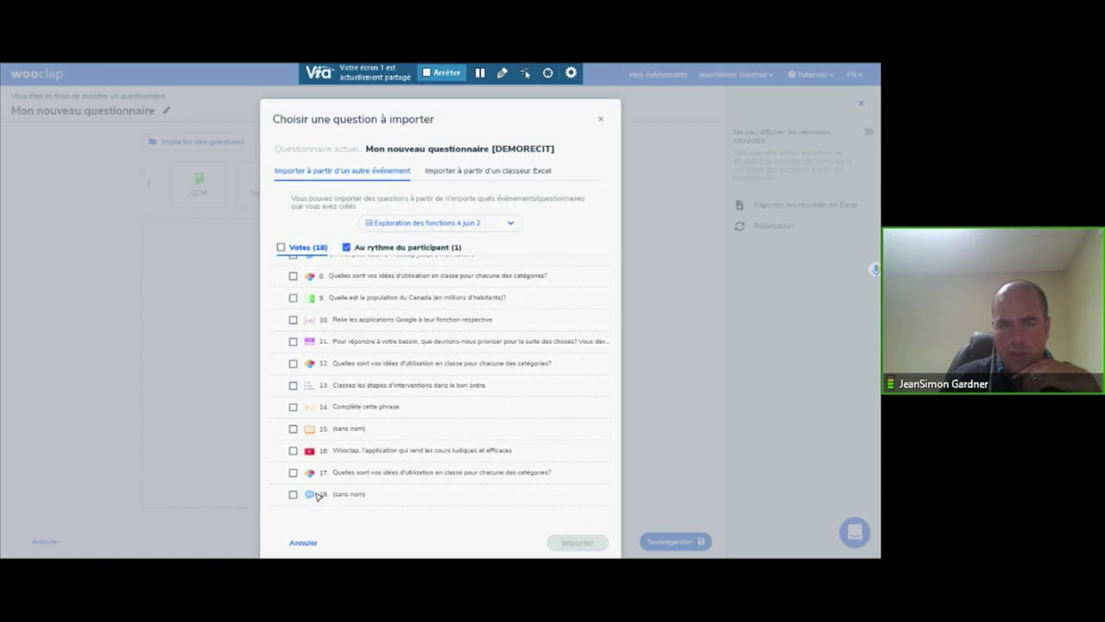
left_click(281, 247)
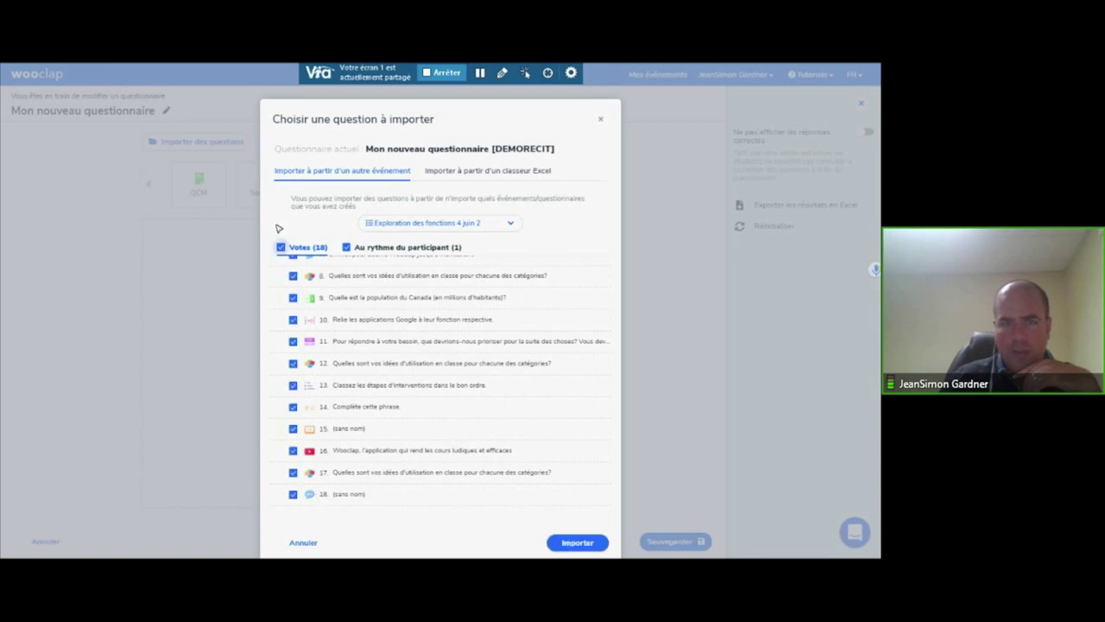
left_click(293, 495)
scroll(291, 467, "down", 1)
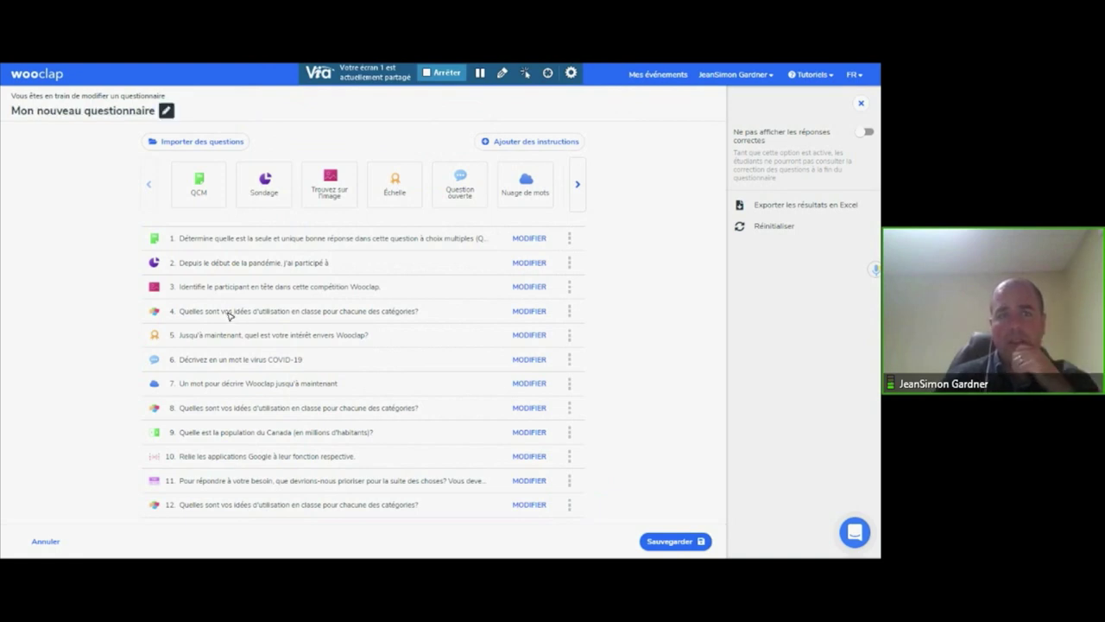
- Rename the questionnaire as "Pour diffusion en différé"
left_click(166, 110)
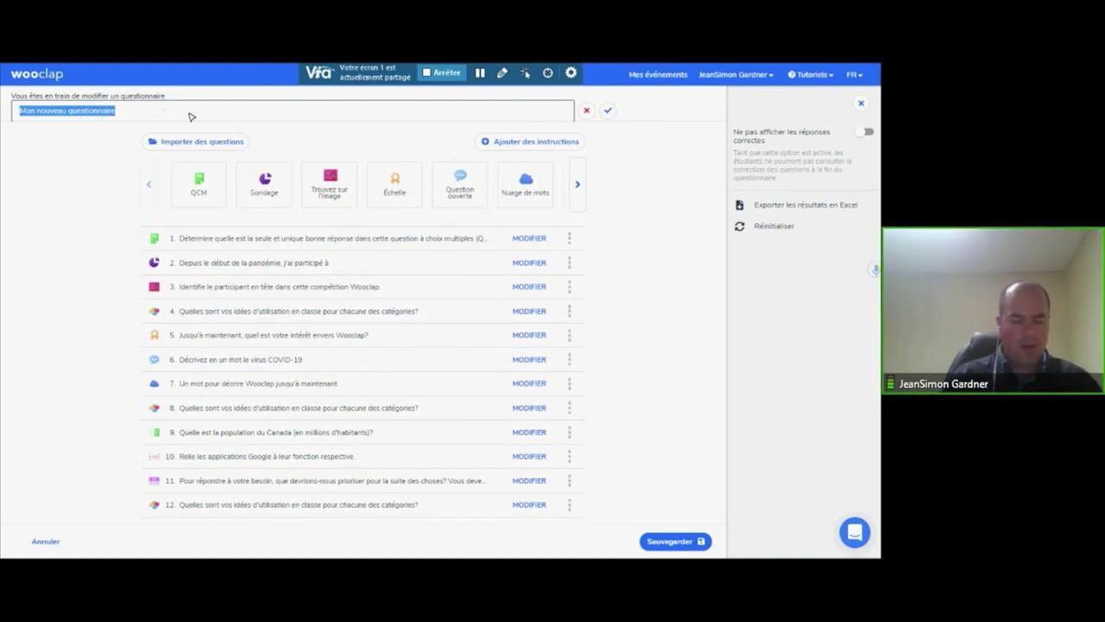
type("Pour diffusion en d")
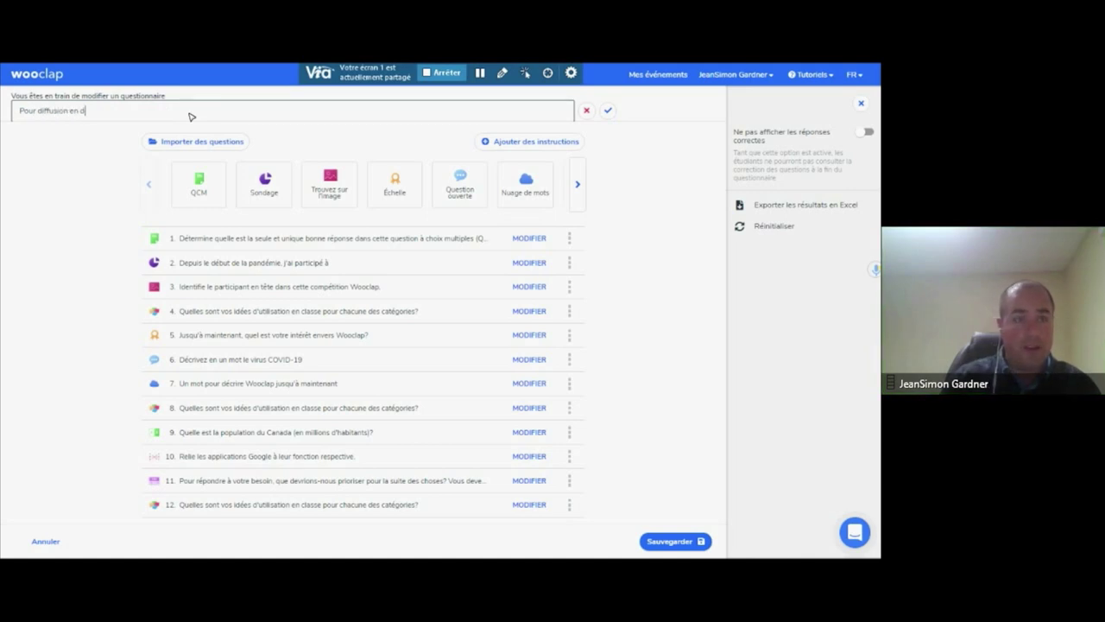
key("Tab")
key("Tab")
left_click(85, 214)
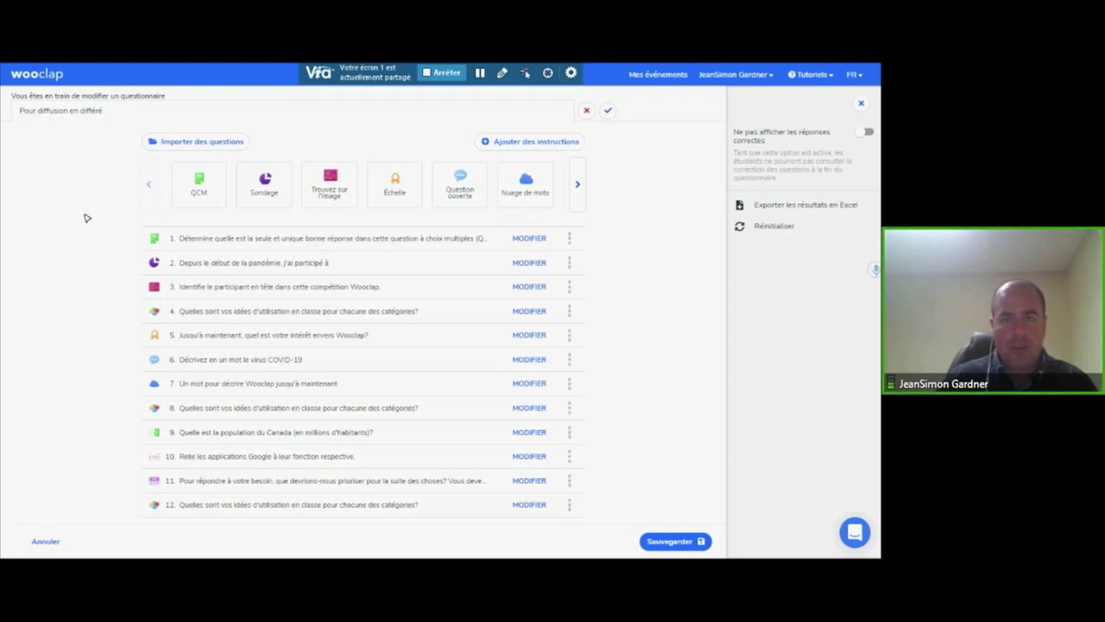
- Start an instruction slide for the questionnaire with the text "Complétez les questions en même temps que le présentateur."
left_click(566, 141)
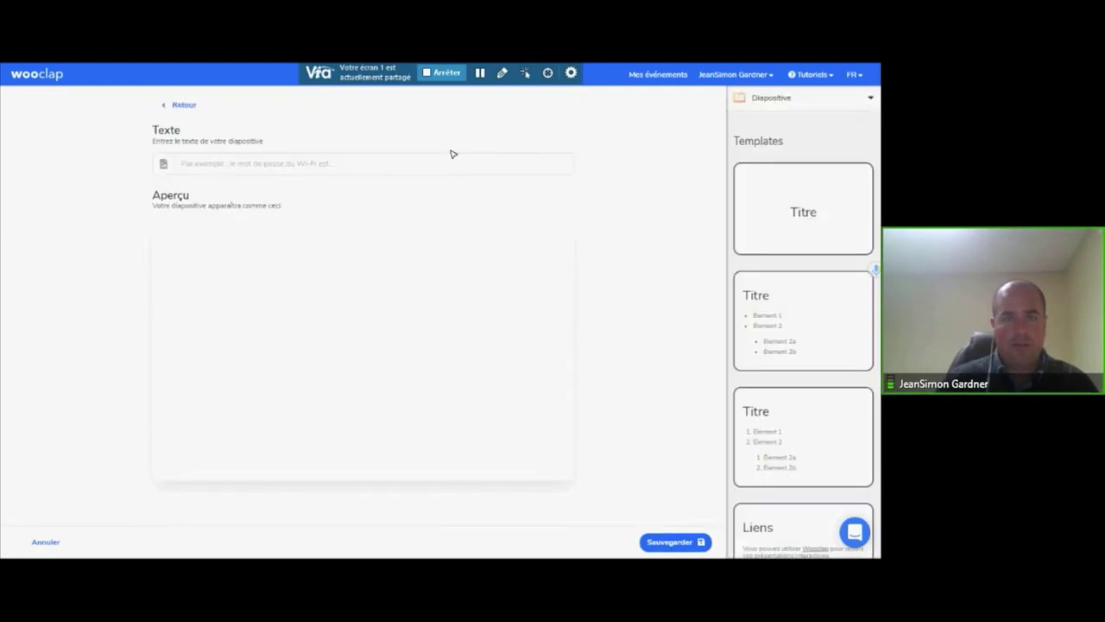
left_click(309, 171)
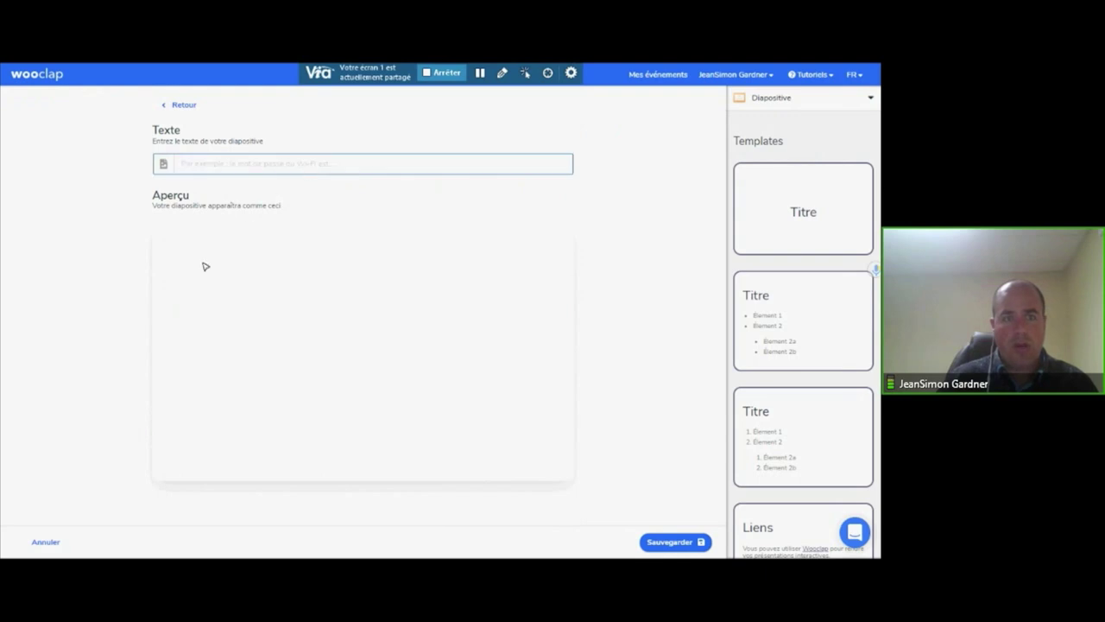
type("Test")
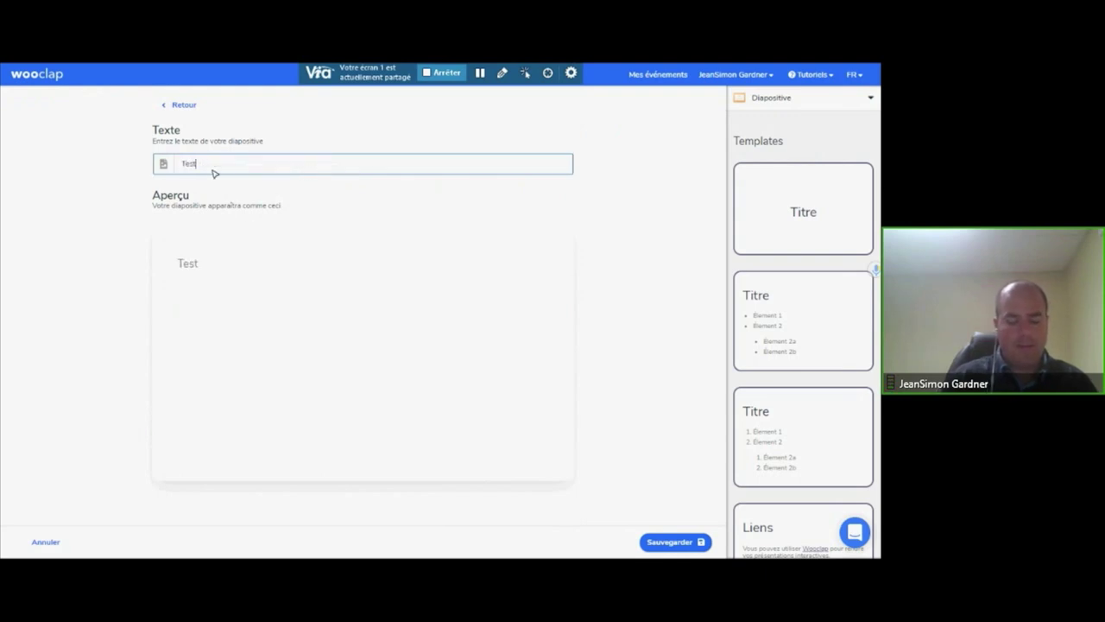
key("ctrl+a")
type("Compléte")
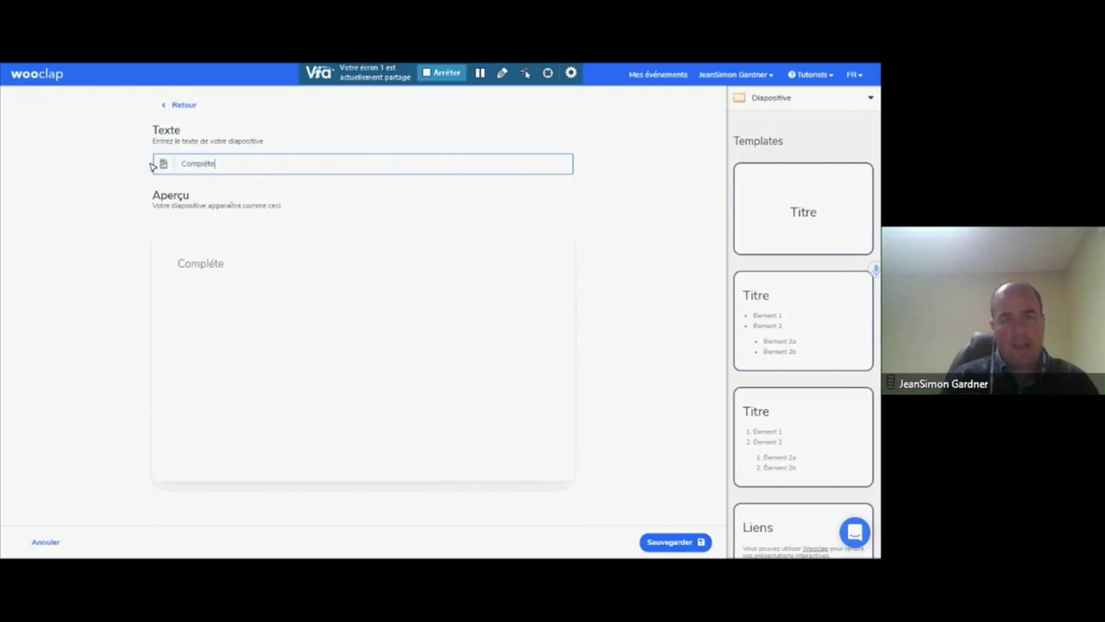
type("z les questions en même q")
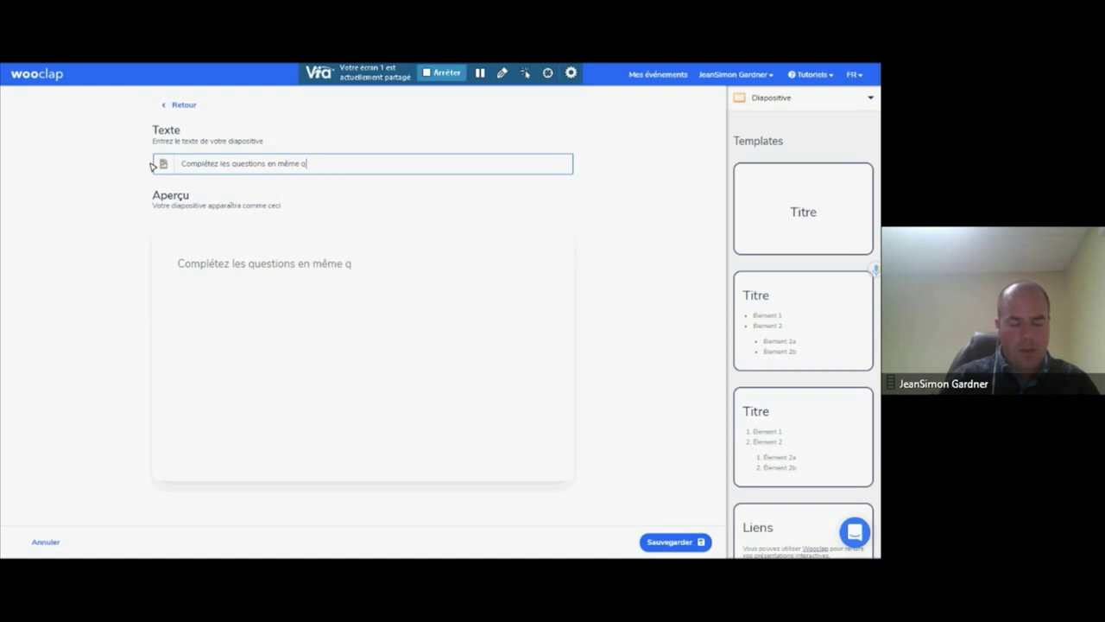
key("BackSpace")
type("temps que ")
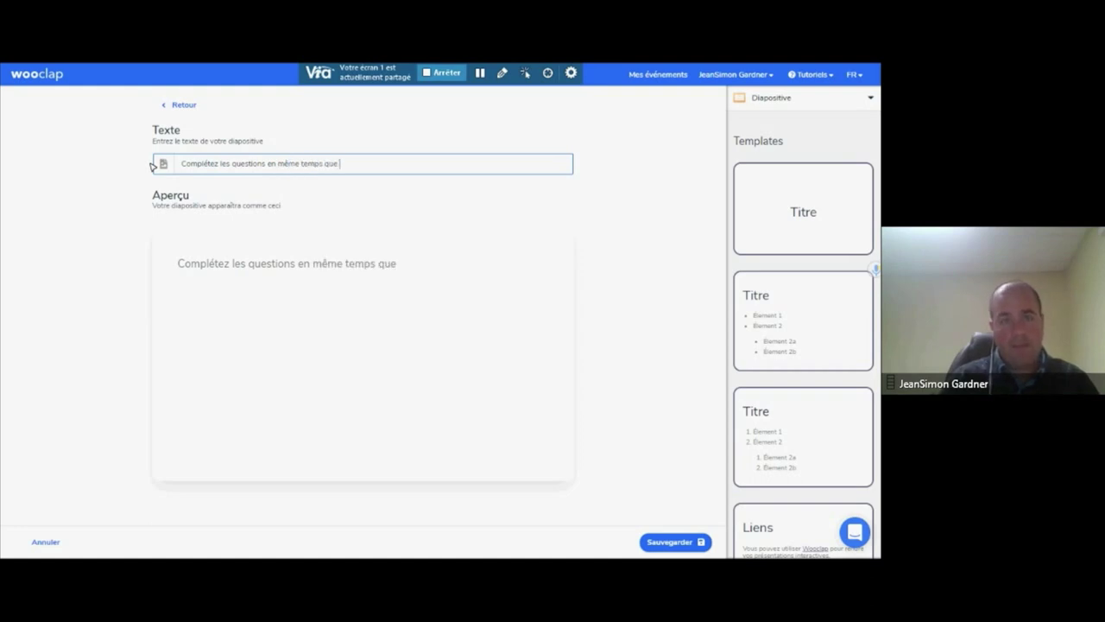
type("le présentateur.")
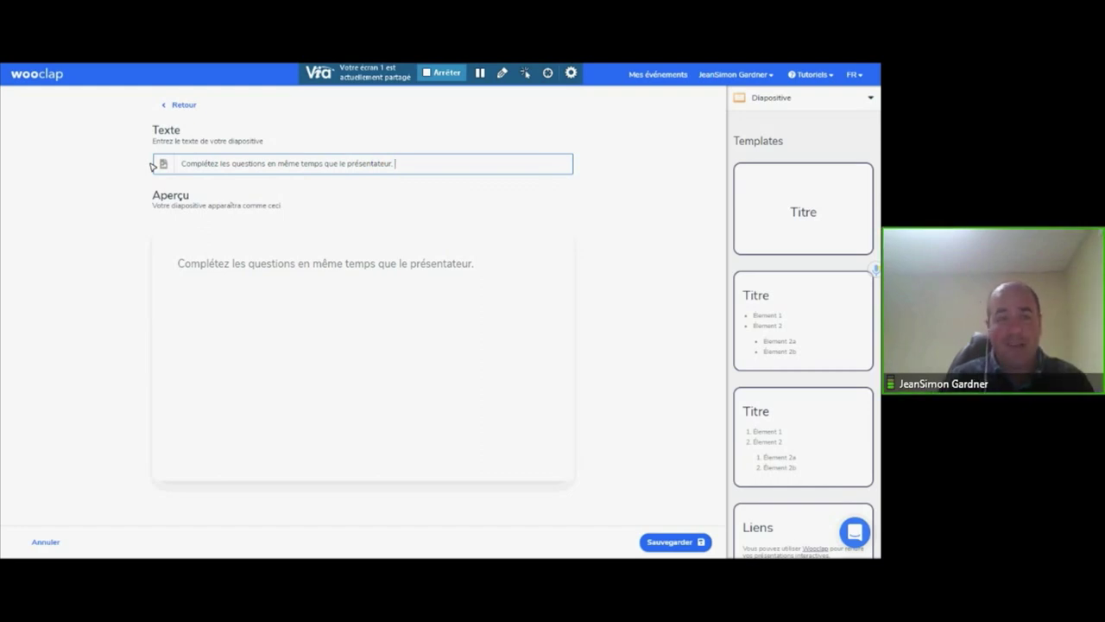
- Change the slide text to "Complétez les questions suivantes.", try the Titre template and return to the questionnaire without saving the slide
key("ctrl+z")
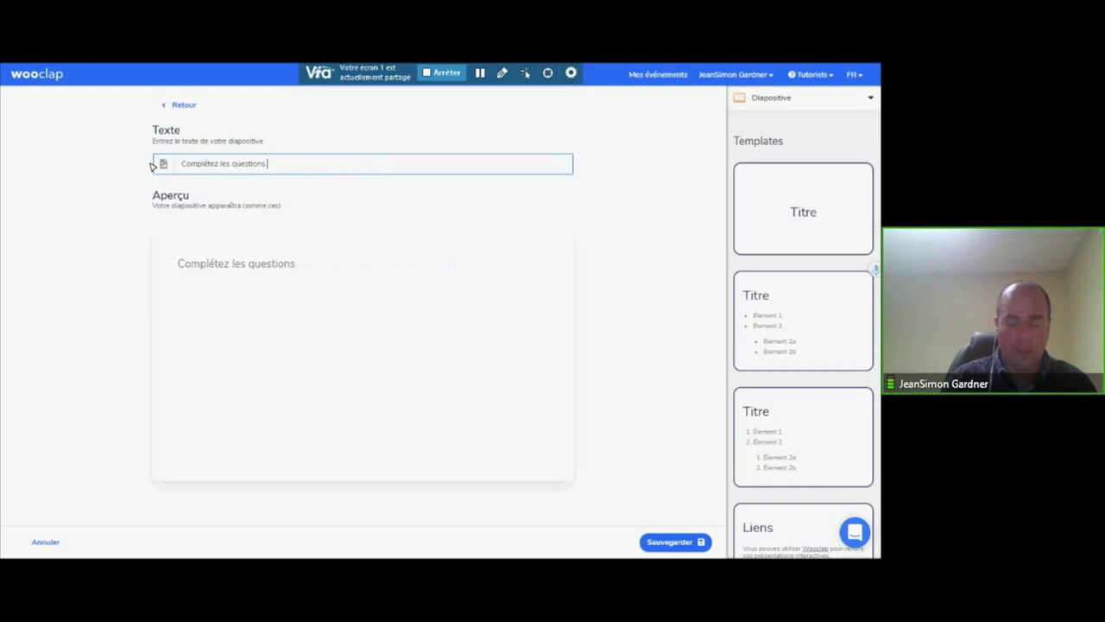
type("suivantes.")
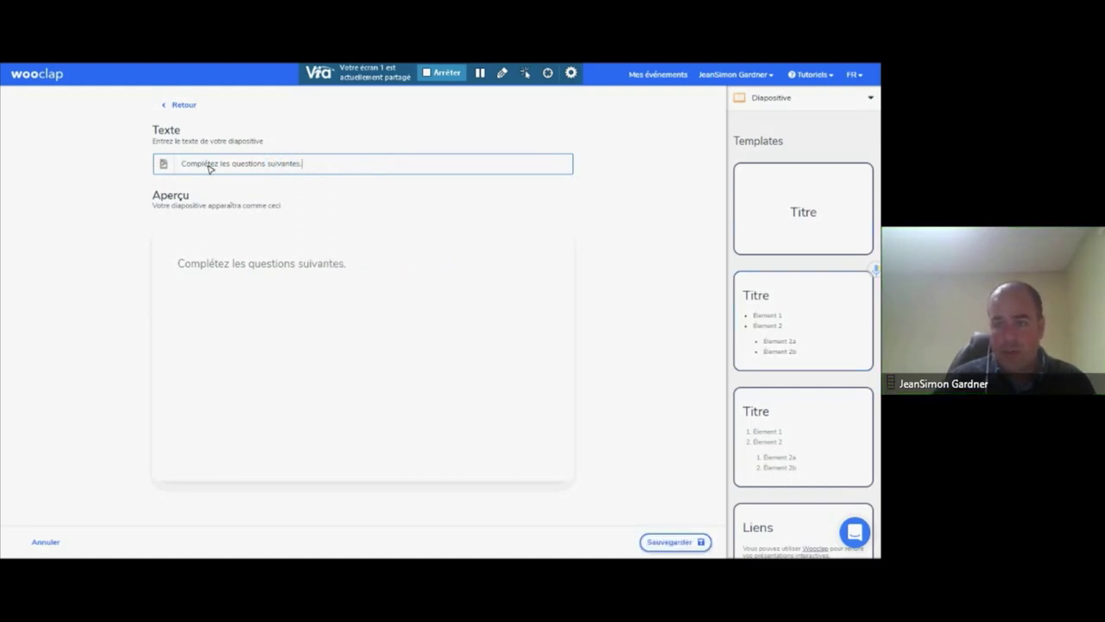
left_click(803, 208)
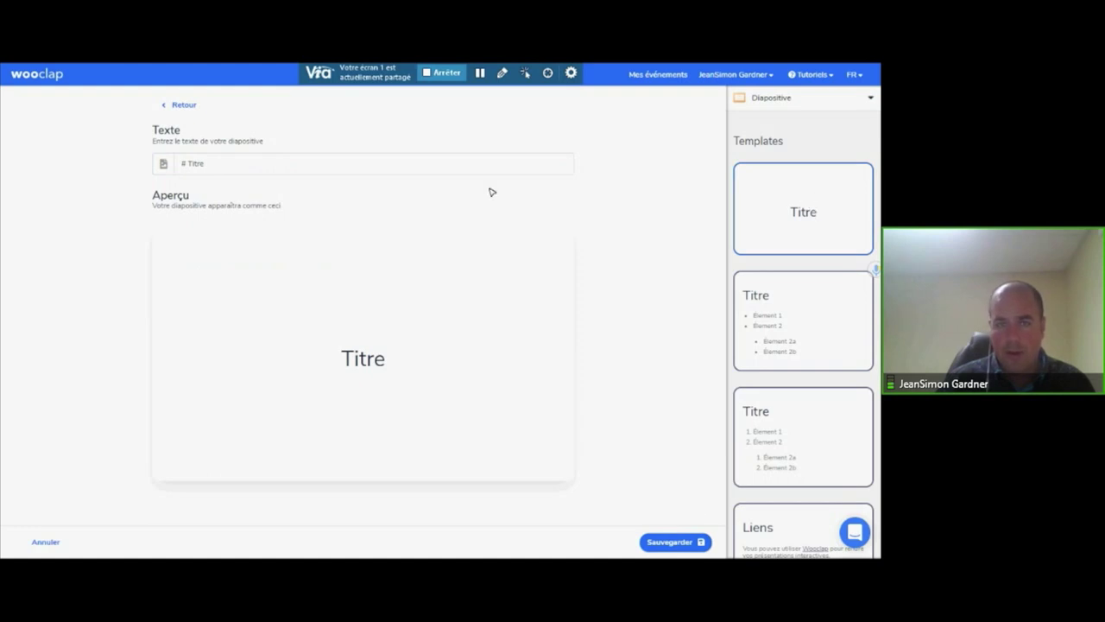
left_click(180, 105)
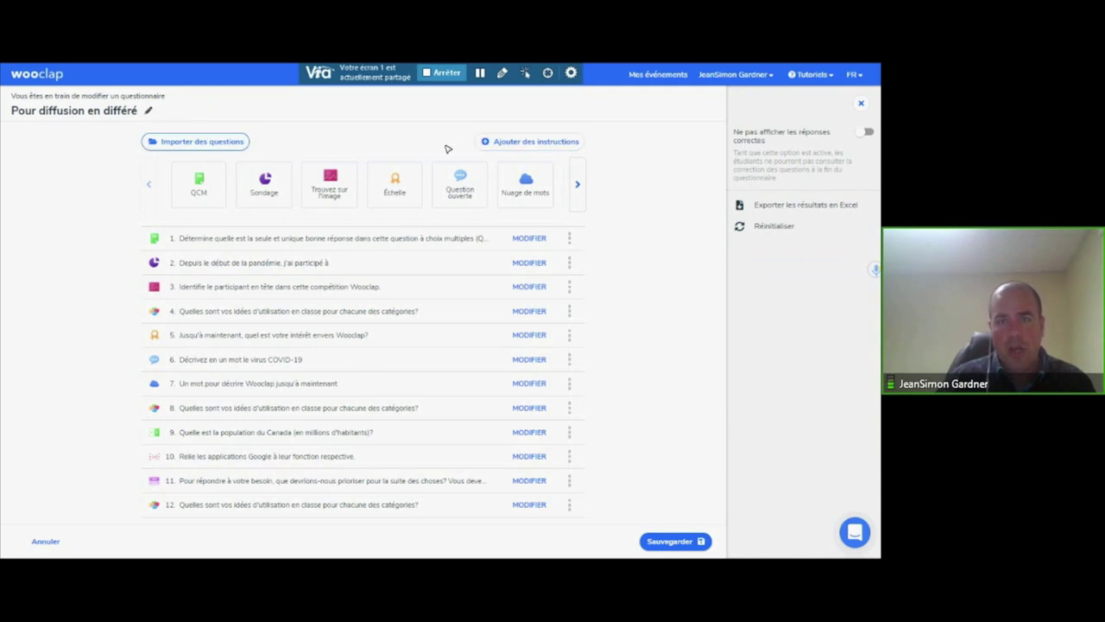
- Save the questionnaire "Pour diffusion en différé" and publish it immediately
scroll(291, 112, "down", 3)
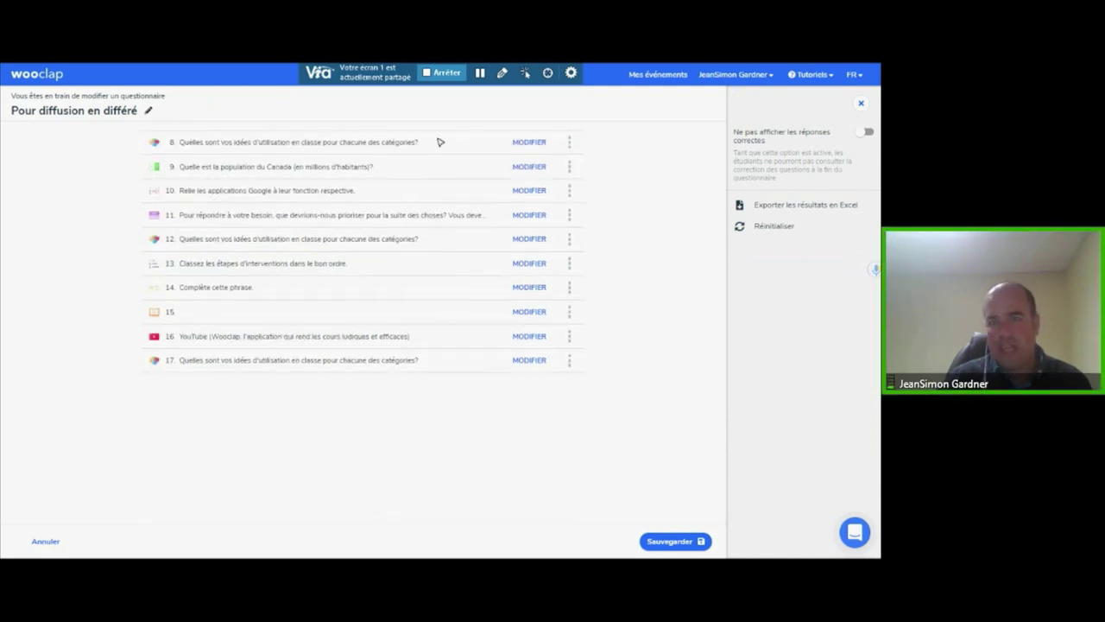
key("ctrl+s")
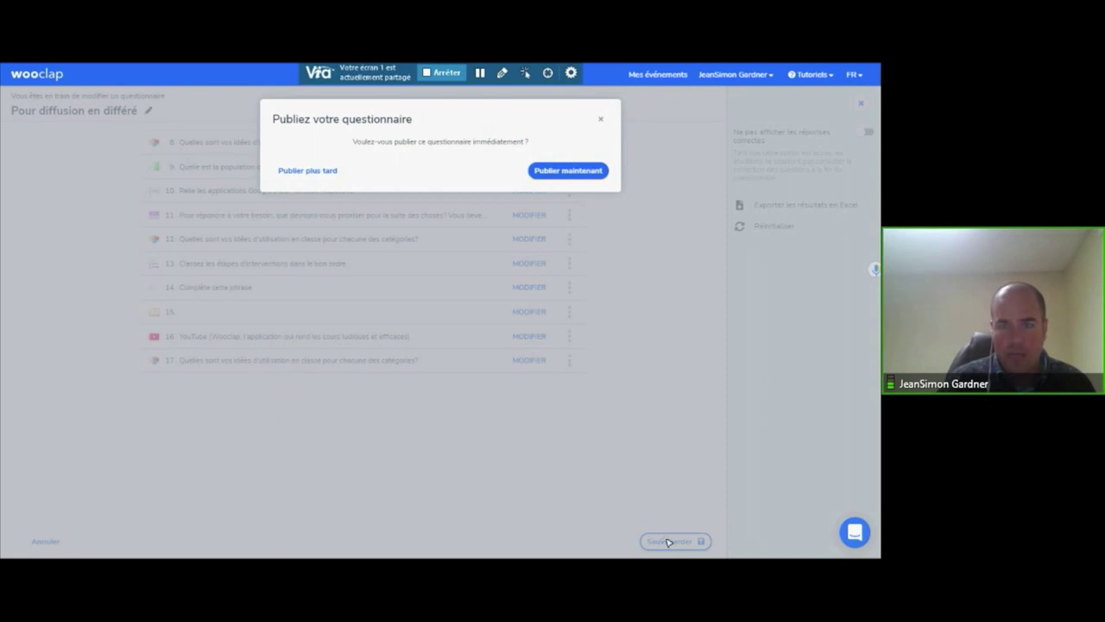
left_click(557, 170)
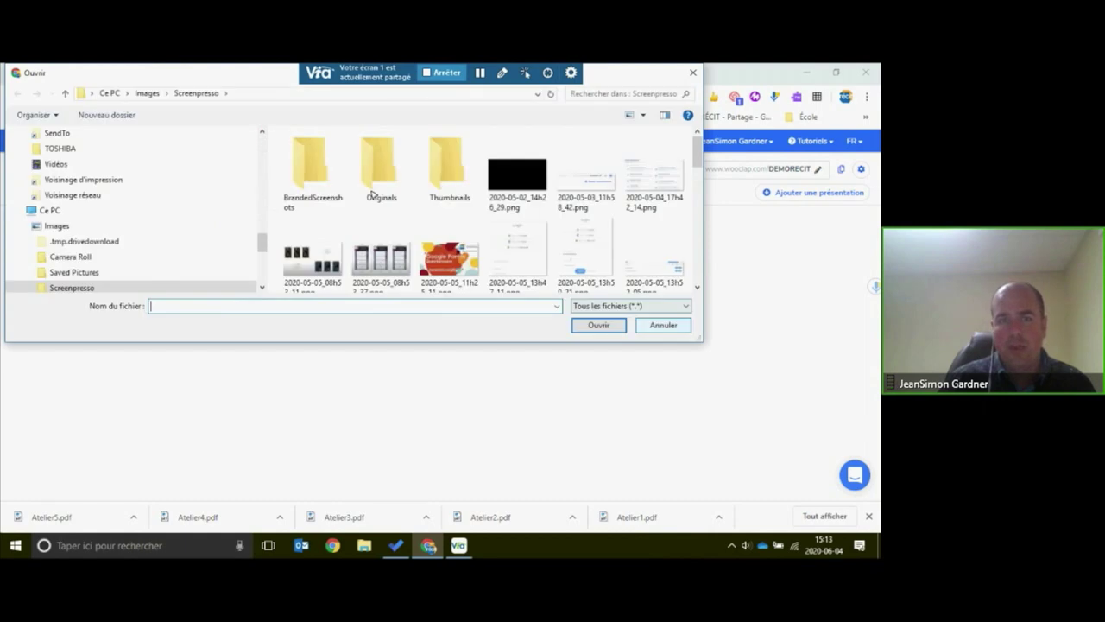
- Review the options available for the published questionnaire and the file selection for sharing files with participants, without choosing anything
key("Escape")
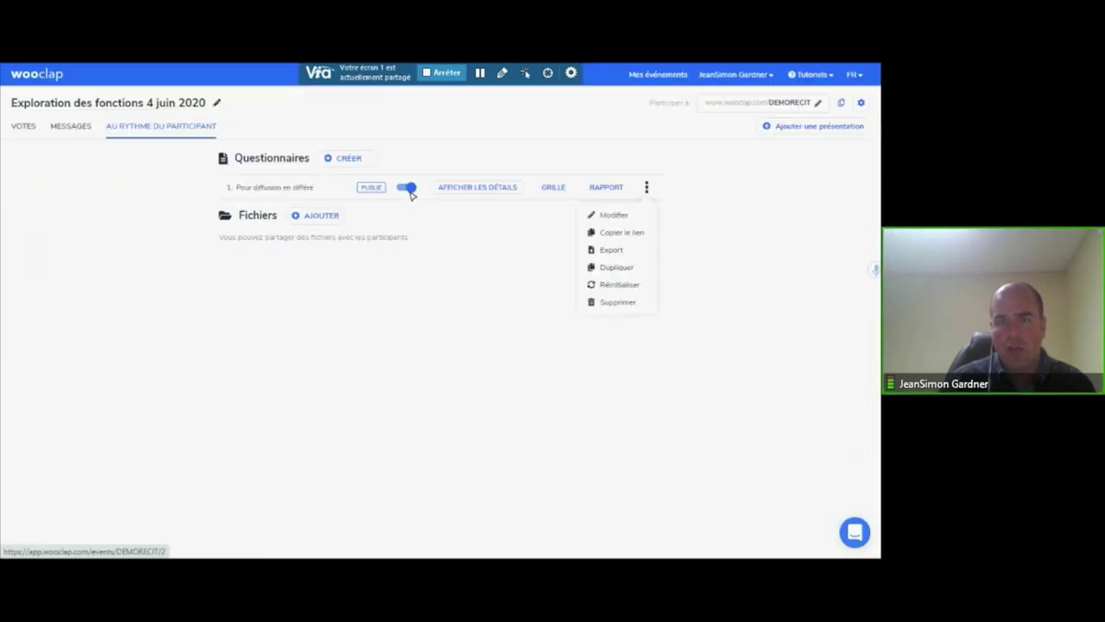
left_click(646, 187)
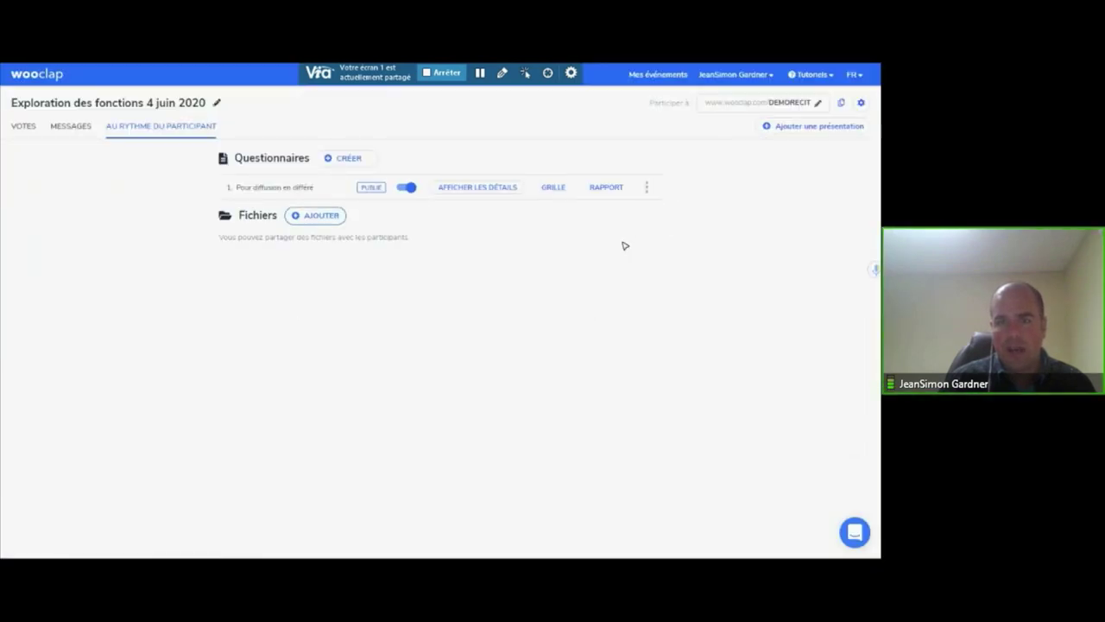
key("F11")
left_click(733, 232)
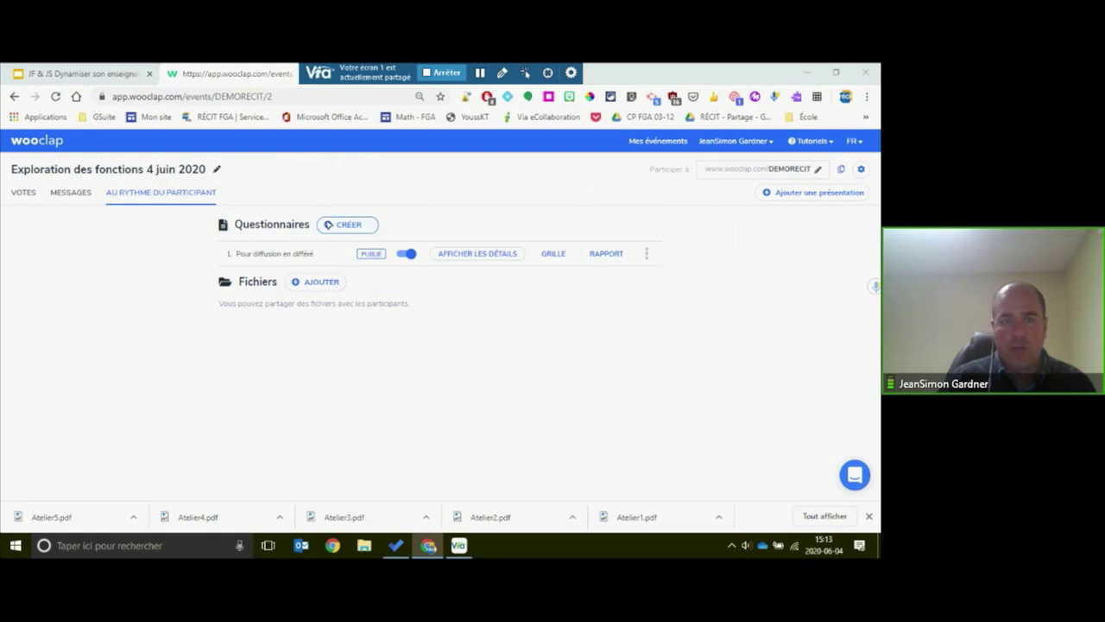
left_click(316, 282)
key("Escape")
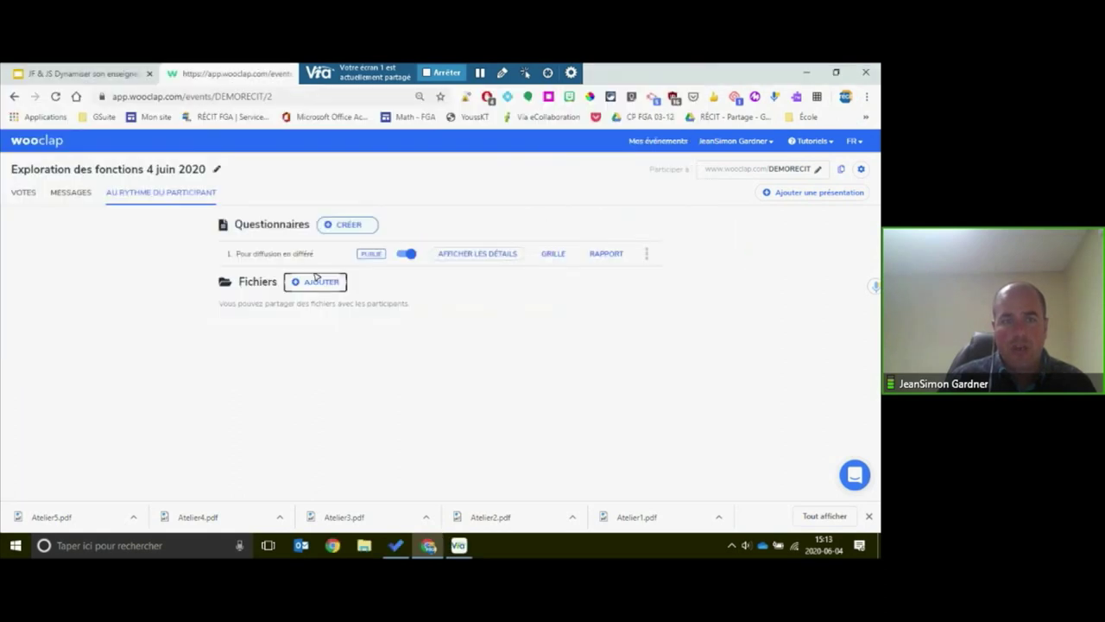
- Switch to Google Slides and download the presentation "JF & JS Dynamiser son enseignement avec Wooclap" as Microsoft PowerPoint (.pptx)
key("ctrl+shift+Tab")
left_click(649, 326)
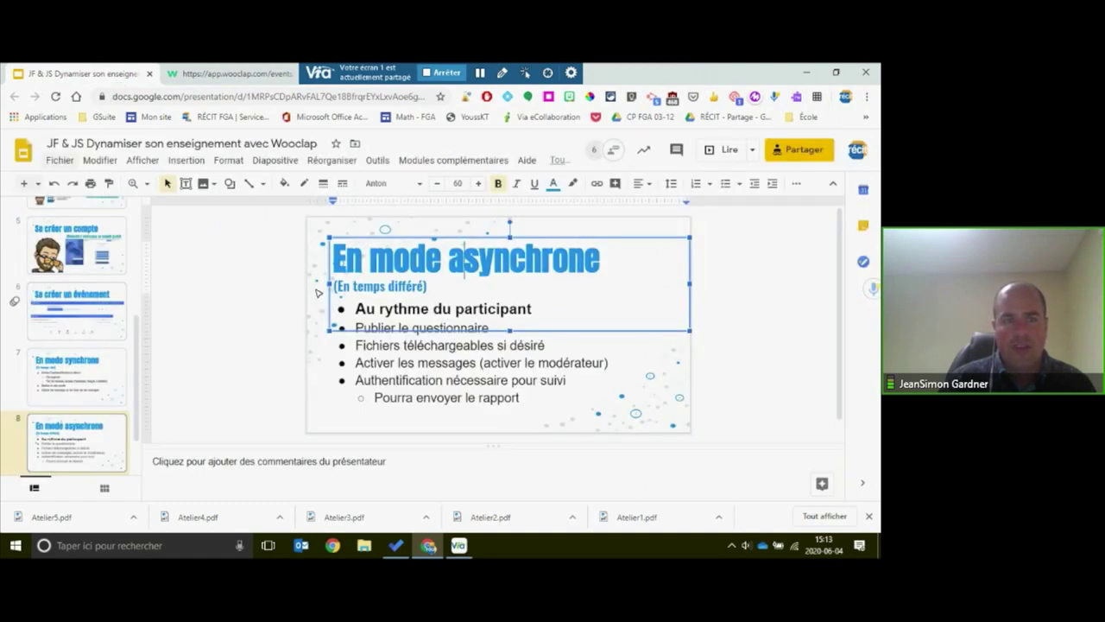
key("alt+f")
mouse_move(95, 308)
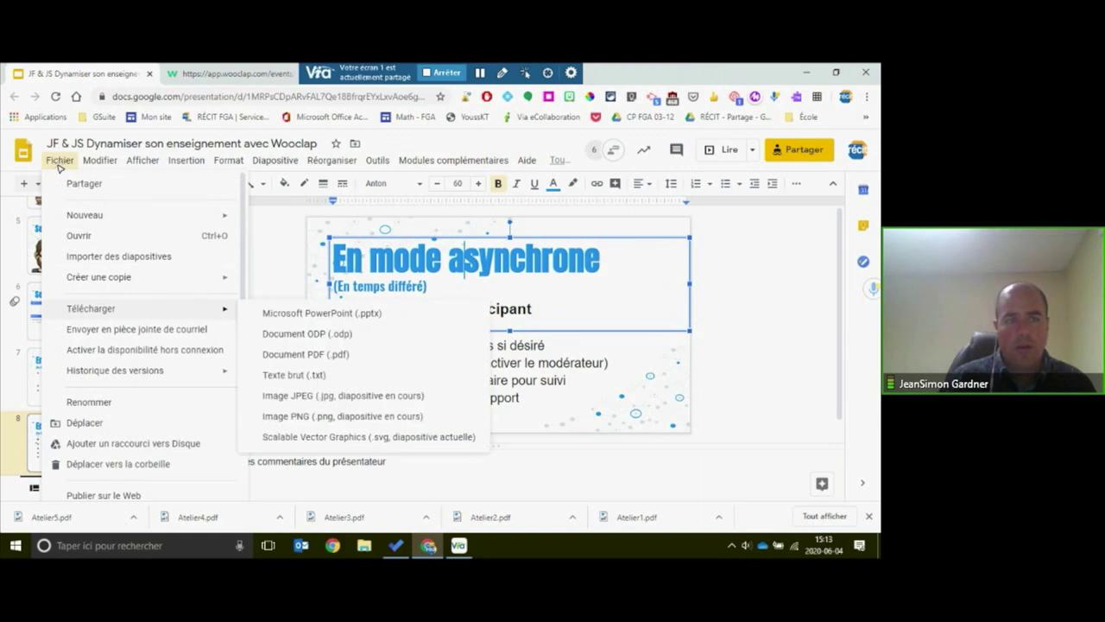
key("Escape")
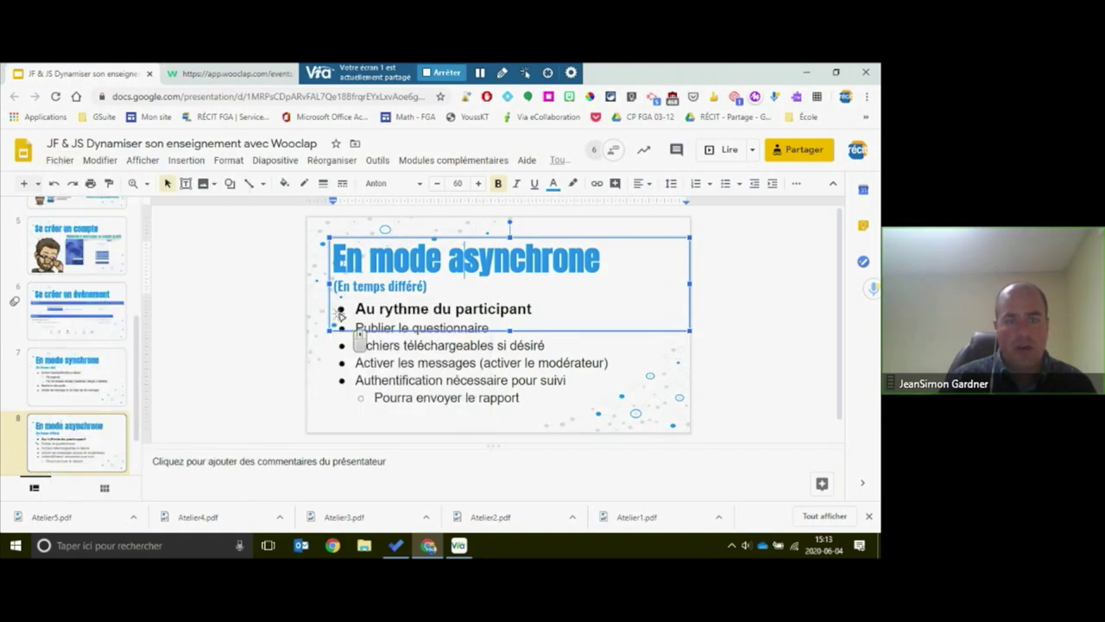
- Return to Wooclap and add "JF & JS Dynamiser son enseignement avec Wooclap.pptx" from the Downloads folder to the event's participant files
key("ctrl+Tab")
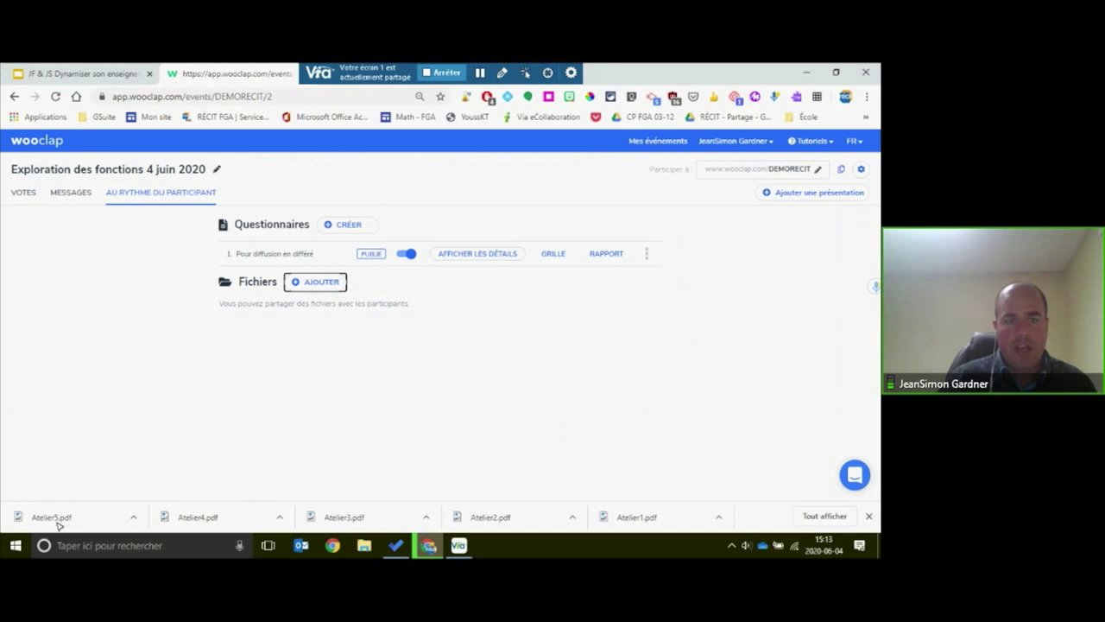
left_click(319, 285)
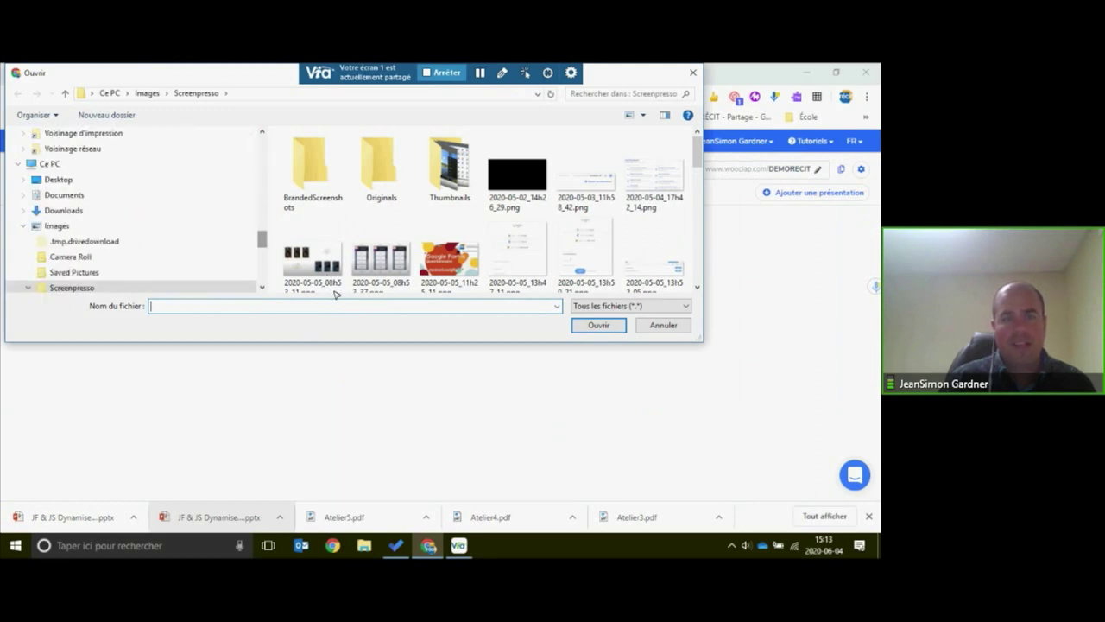
scroll(259, 237, "up", 10)
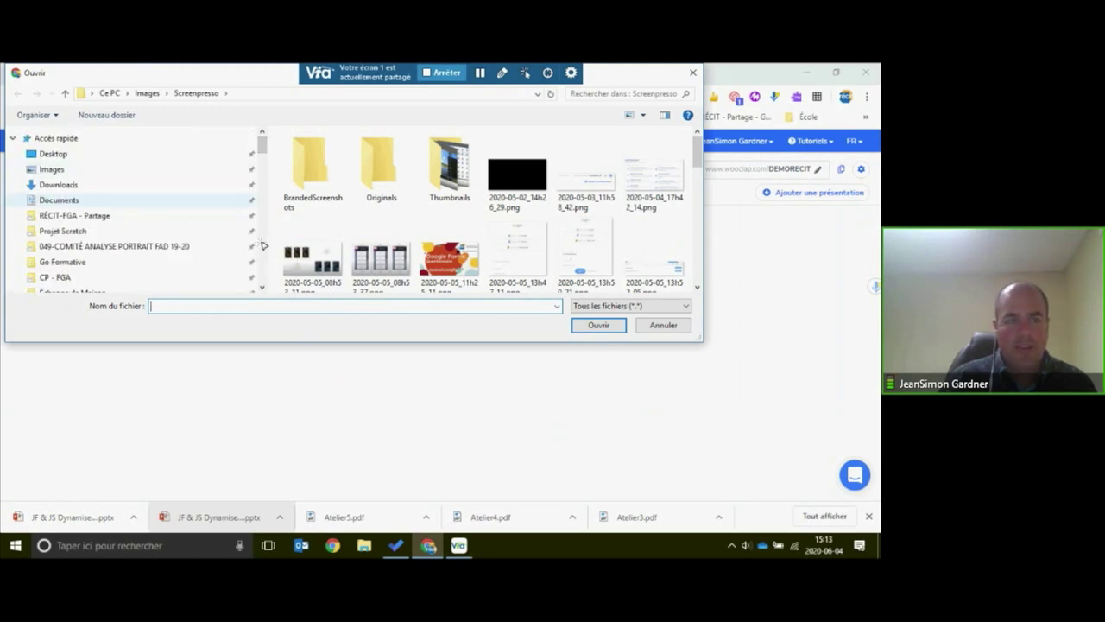
scroll(265, 149, "down", 3)
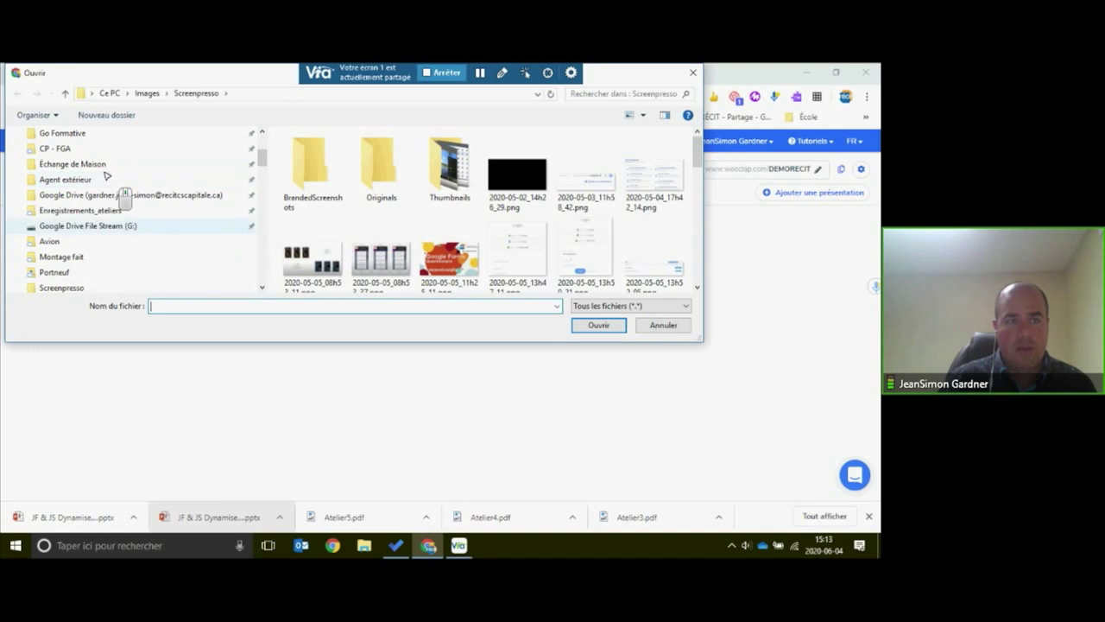
scroll(108, 177, "down", 2)
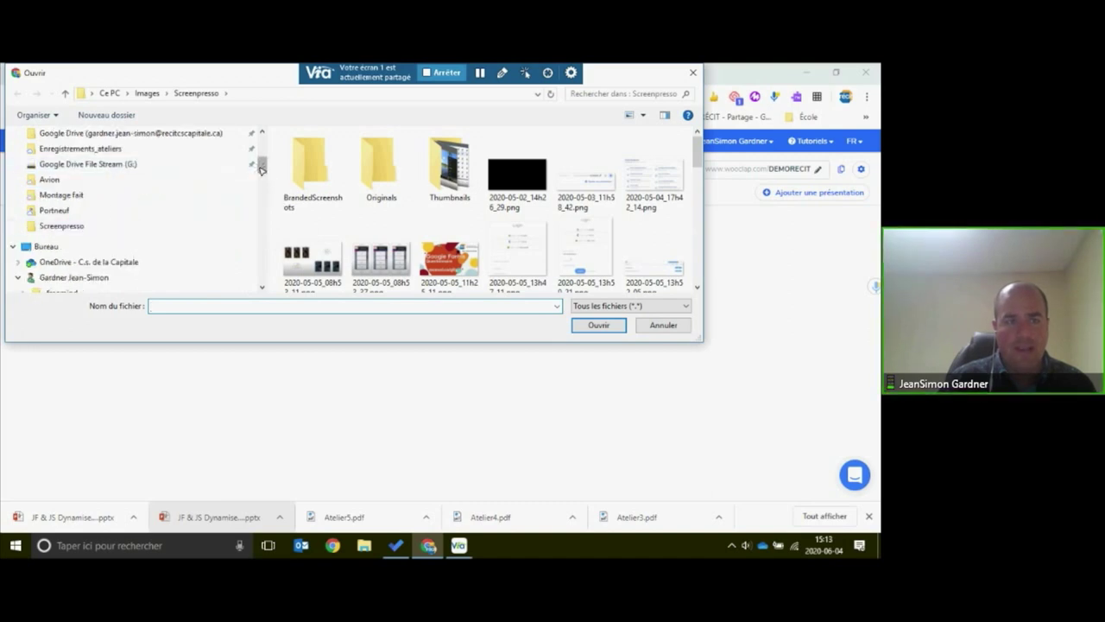
scroll(245, 290, "down", 12)
scroll(247, 265, "up", 18)
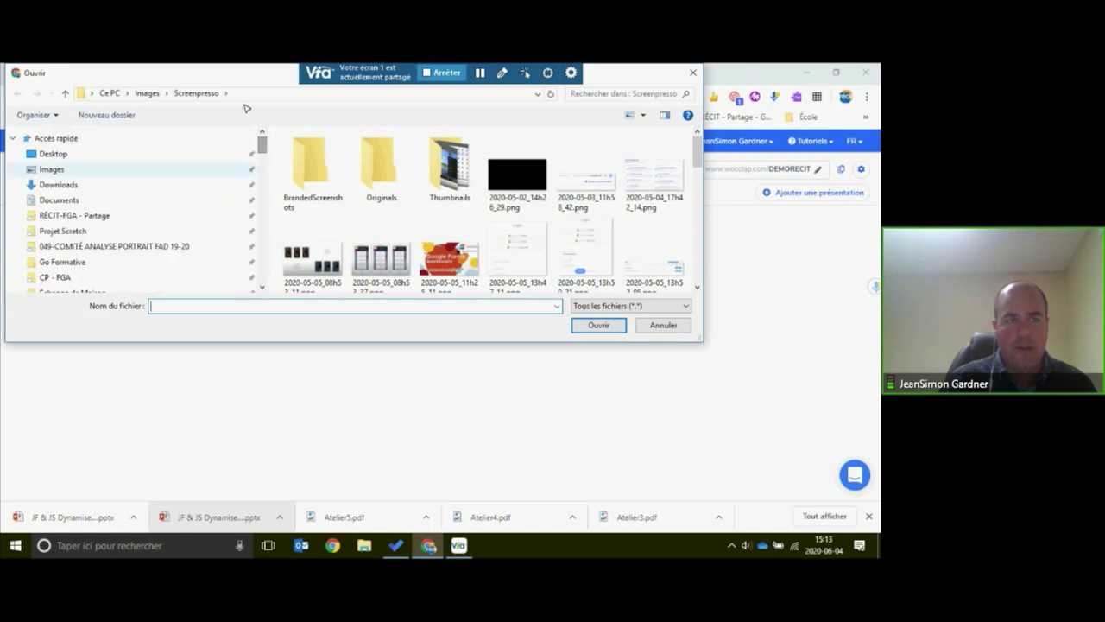
scroll(250, 111, "down", 2)
scroll(263, 140, "down", 6)
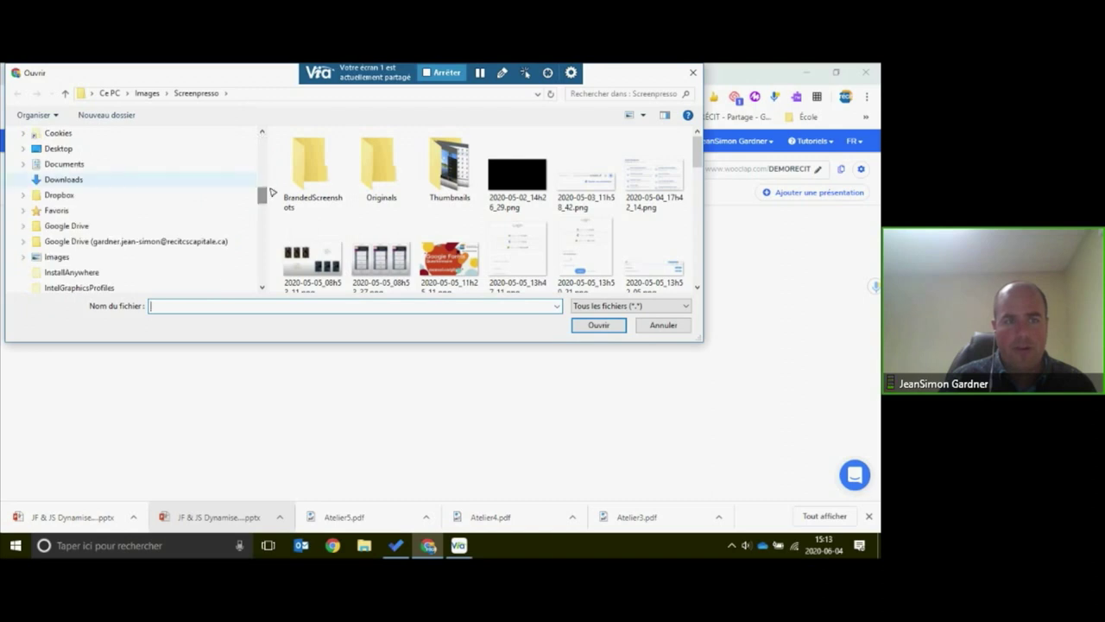
left_click(254, 180)
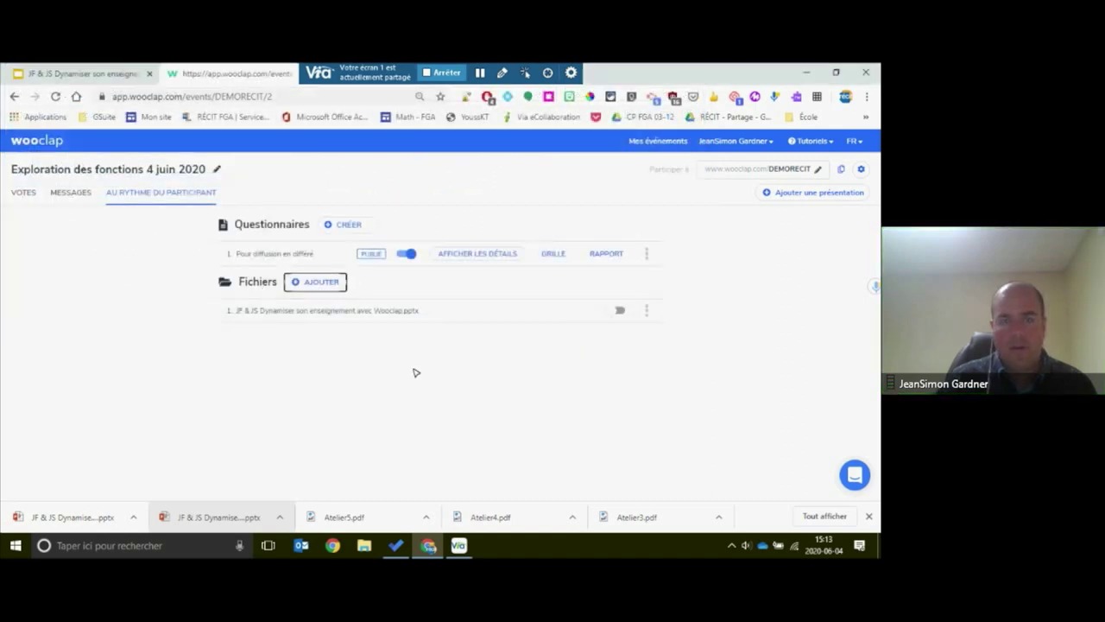
- Switch to the Via web conference and stop sharing the screen
left_click(458, 545)
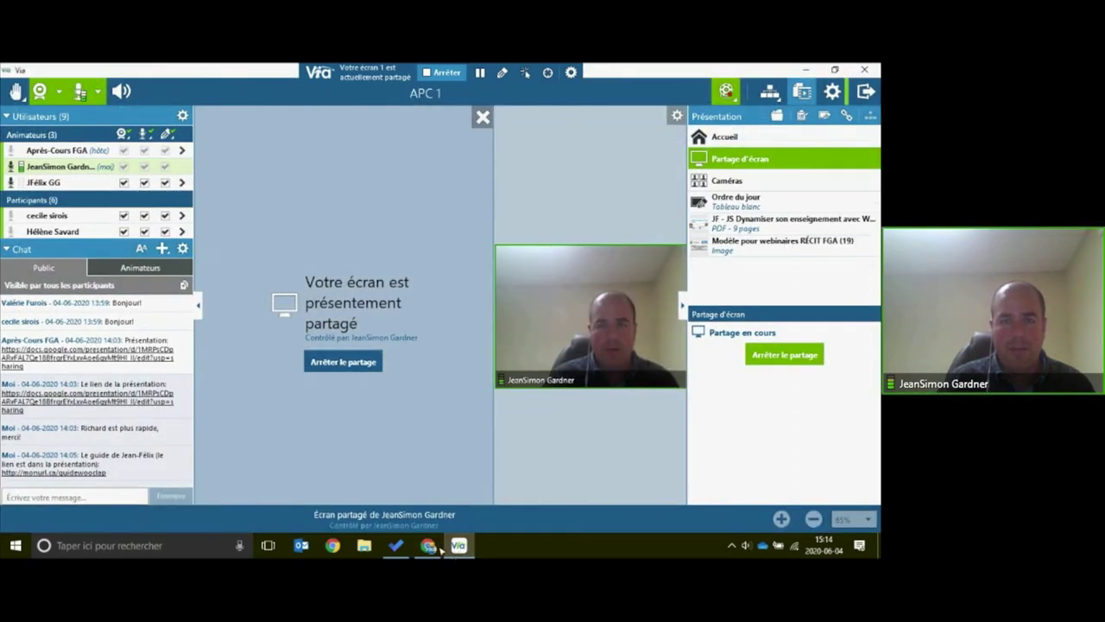
left_click(343, 362)
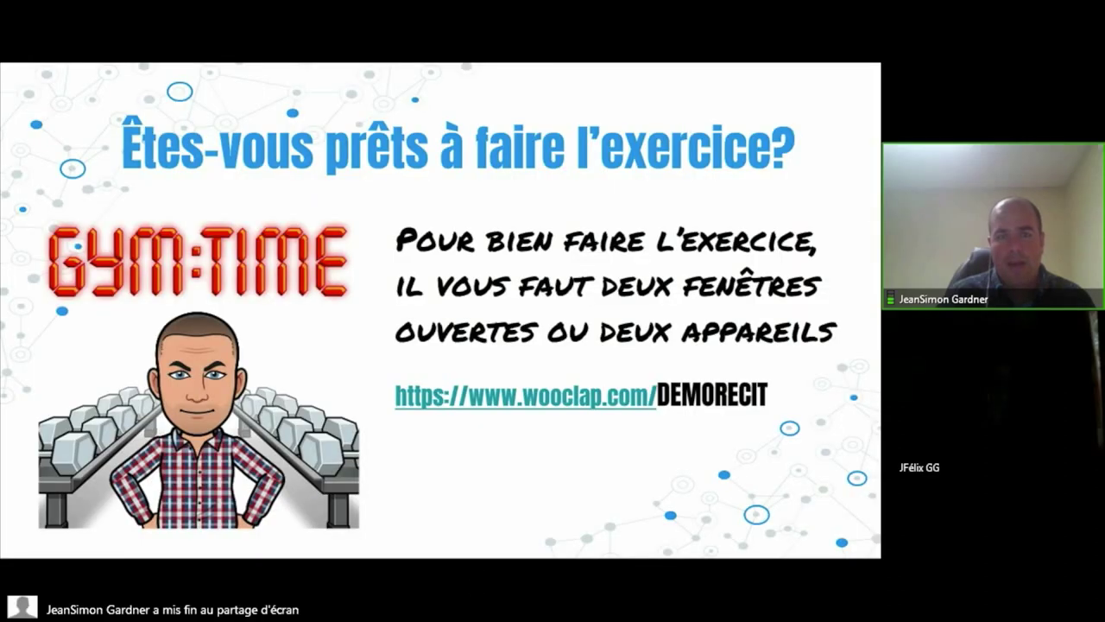